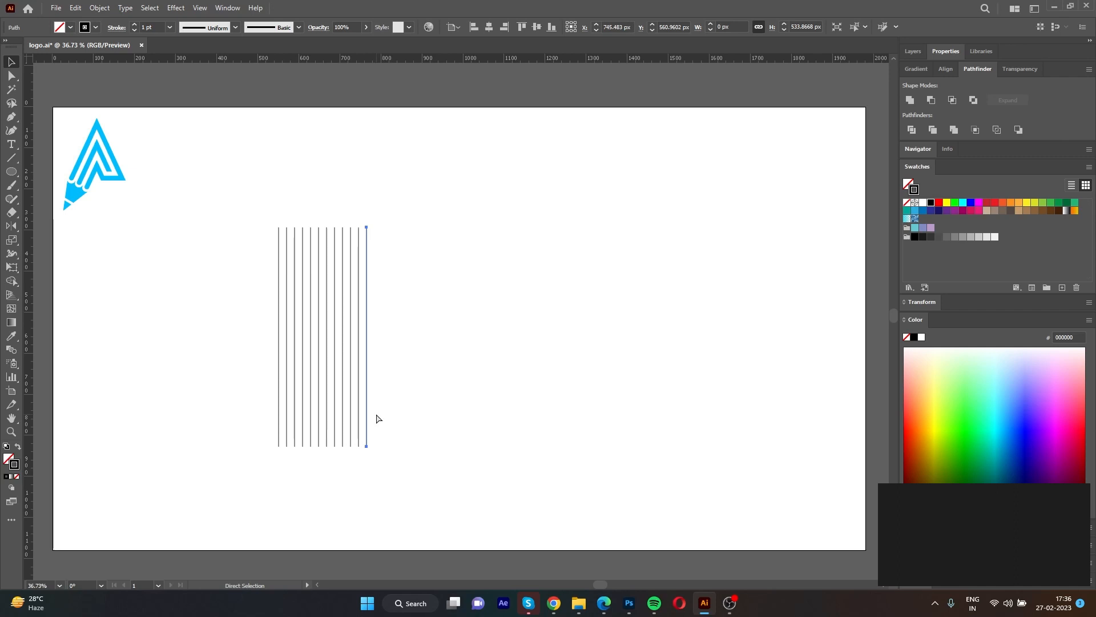
# Select all the vertical lines on the artboard and group them.
pyautogui.press('v')
pyautogui.click(444, 479)
pyautogui.moveTo(443, 474); pyautogui.dragTo(235, 206)
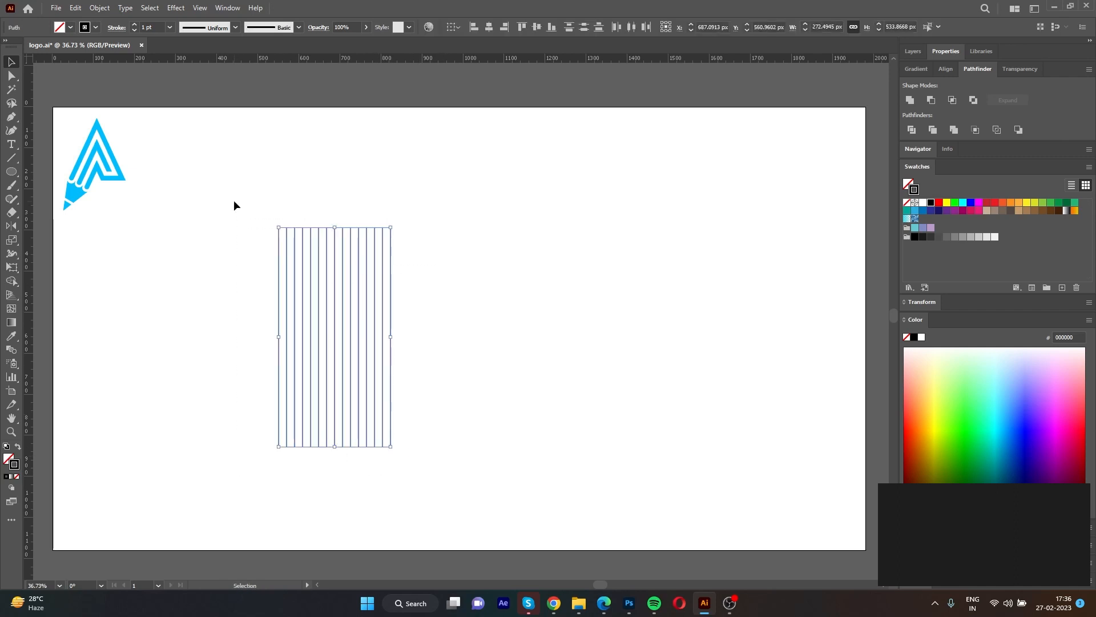
pyautogui.hotkey('ctrl', 'g')
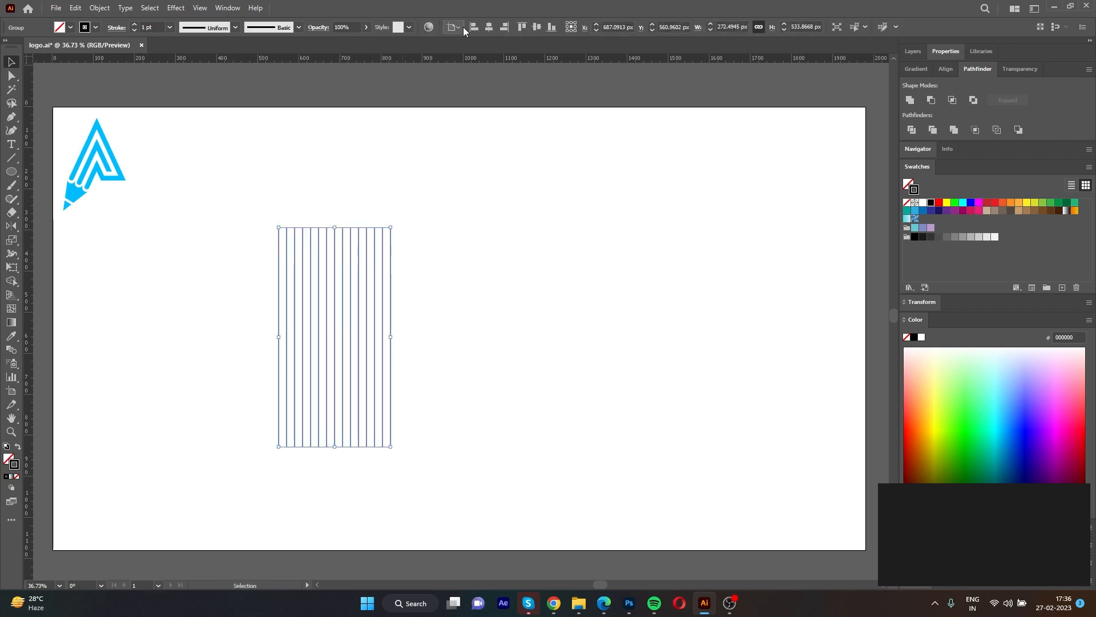
# Rotate the grouped vertical lines to 25°.
pyautogui.click(583, 29)
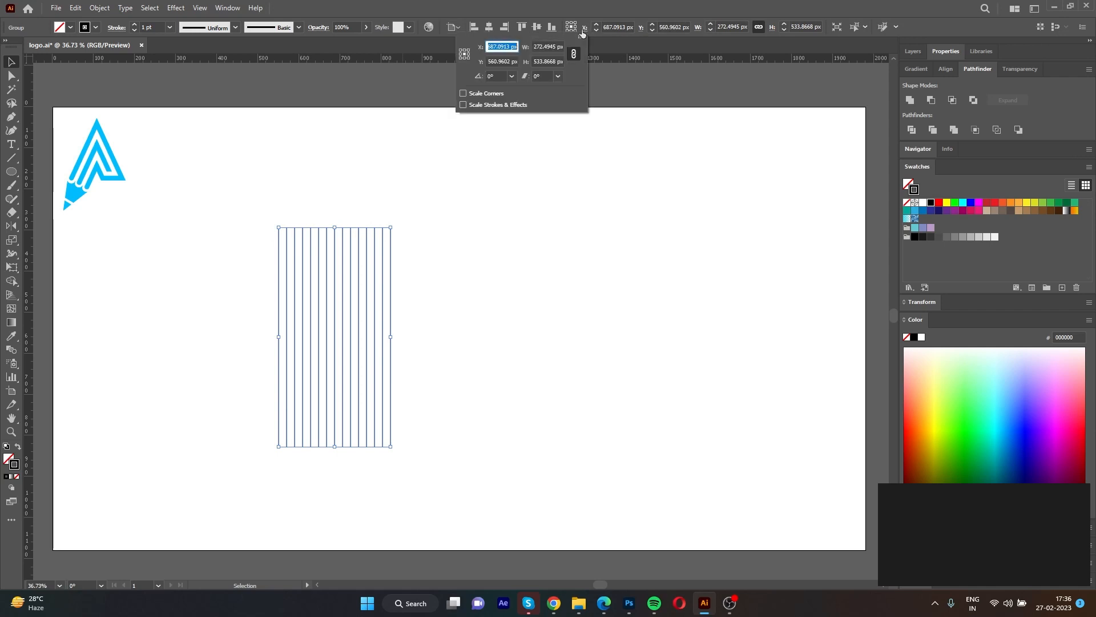
pyautogui.click(494, 75)
pyautogui.scroll(-2, 495, 75)
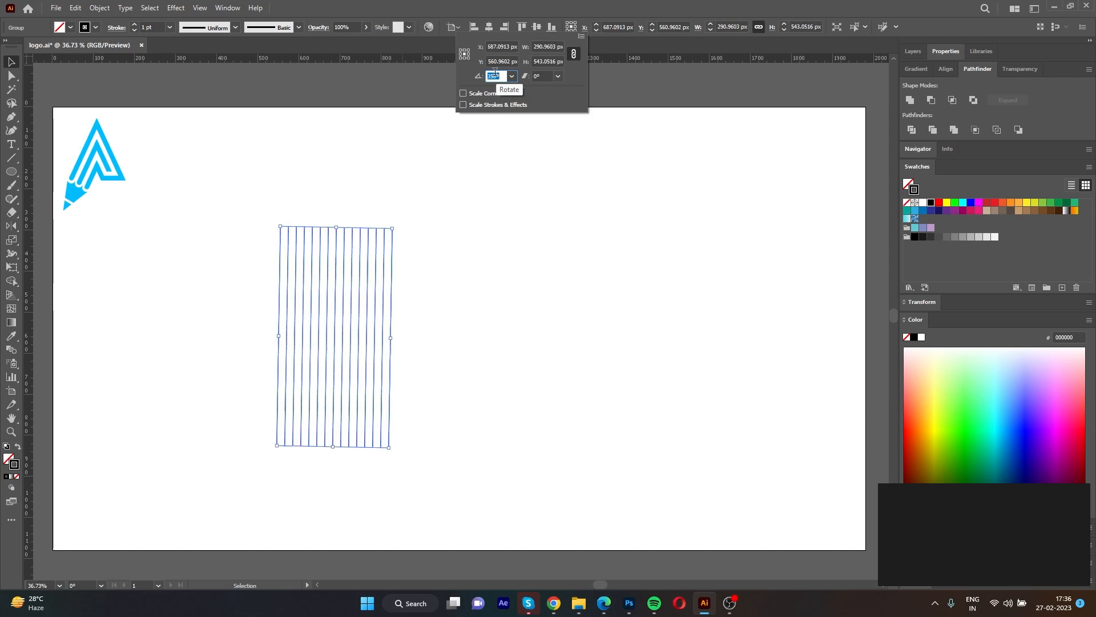
pyautogui.scroll(12, 495, 75)
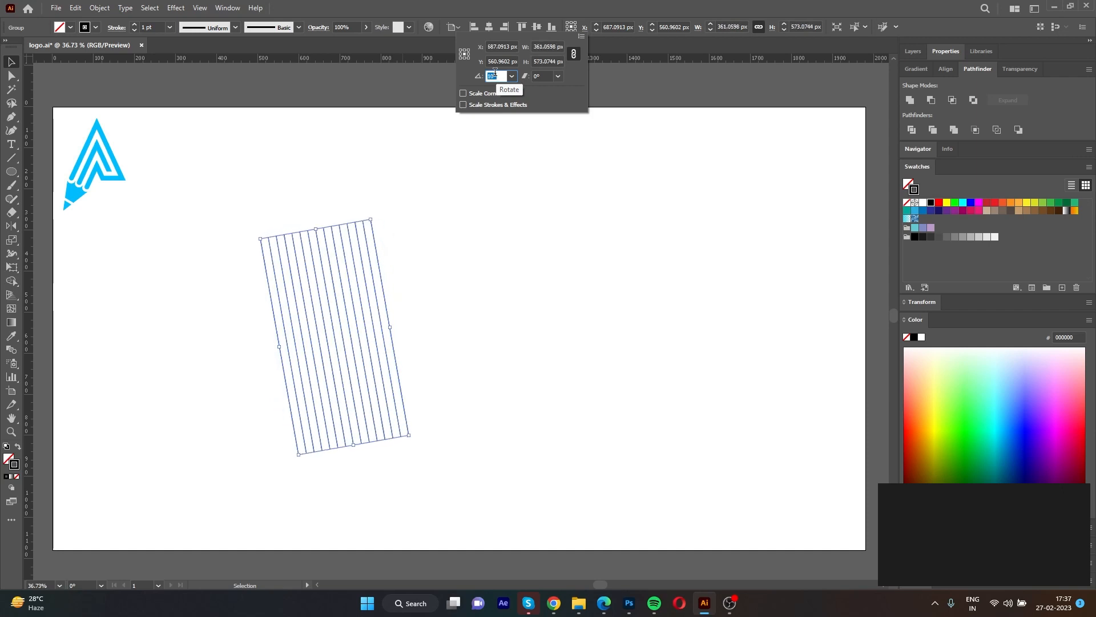
pyautogui.scroll(10, 495, 73)
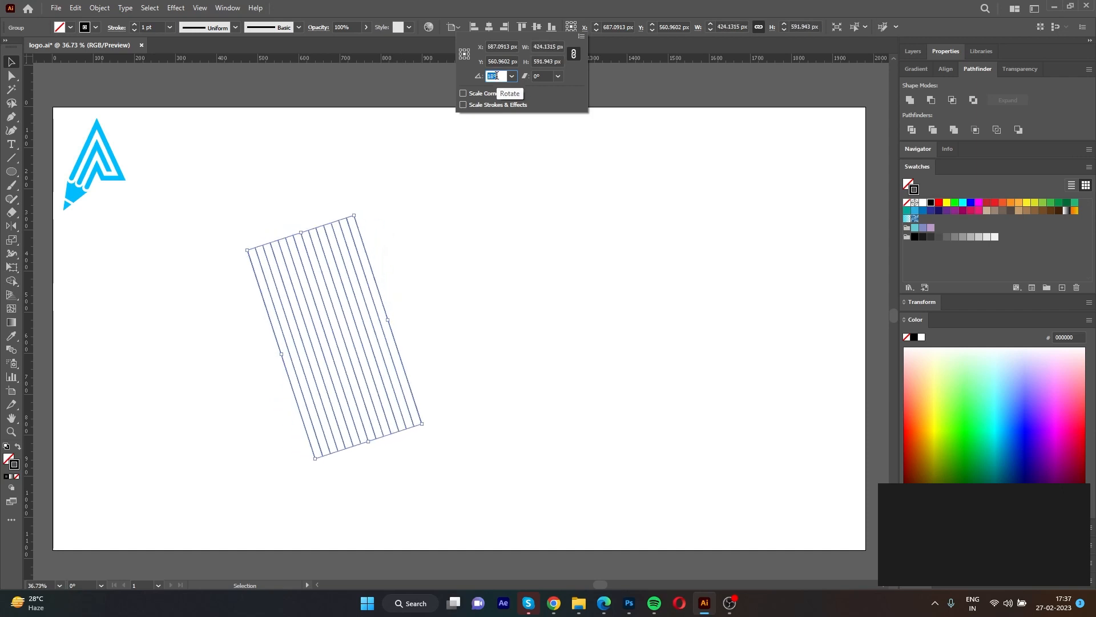
pyautogui.scroll(3, 497, 75)
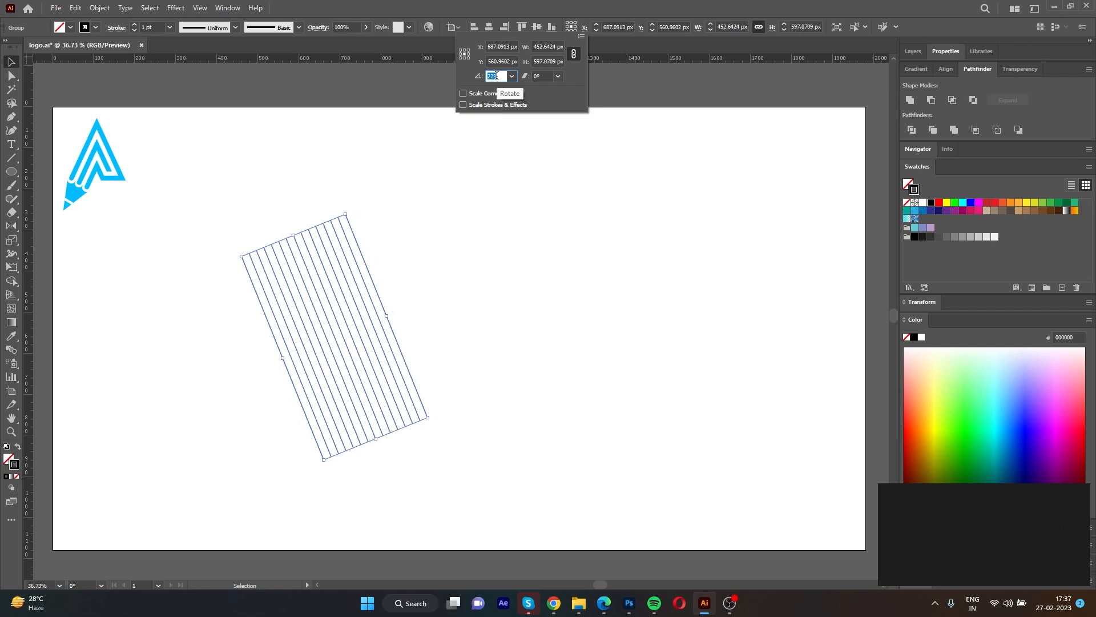
pyautogui.scroll(2, 496, 75)
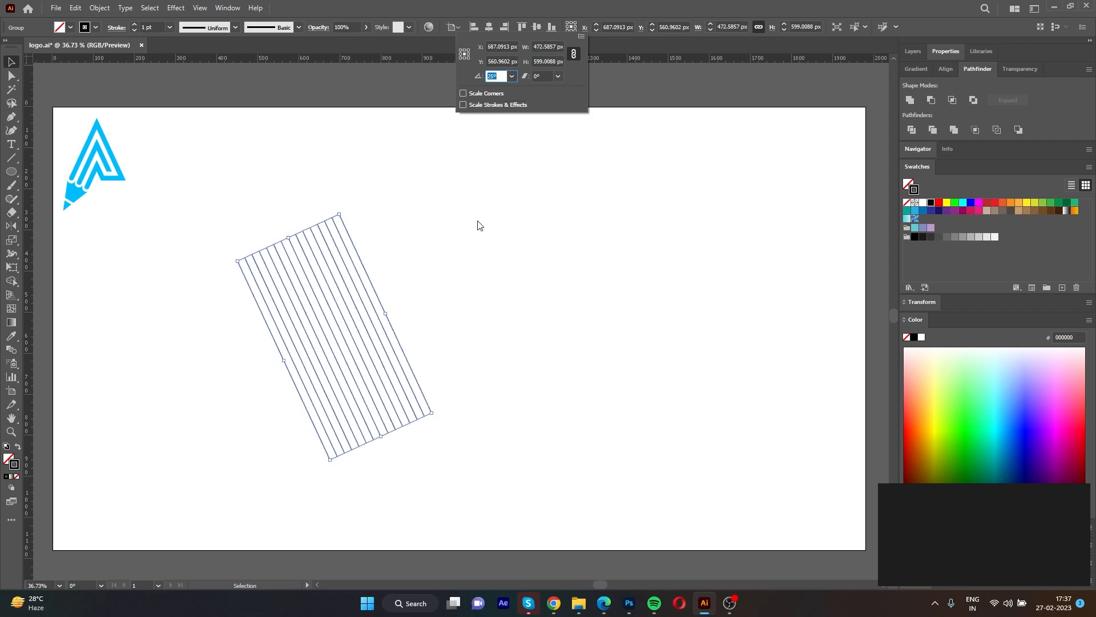
pyautogui.press('Return')
pyautogui.moveTo(372, 337); pyautogui.dragTo(379, 345)
pyautogui.rightClick(380, 345)
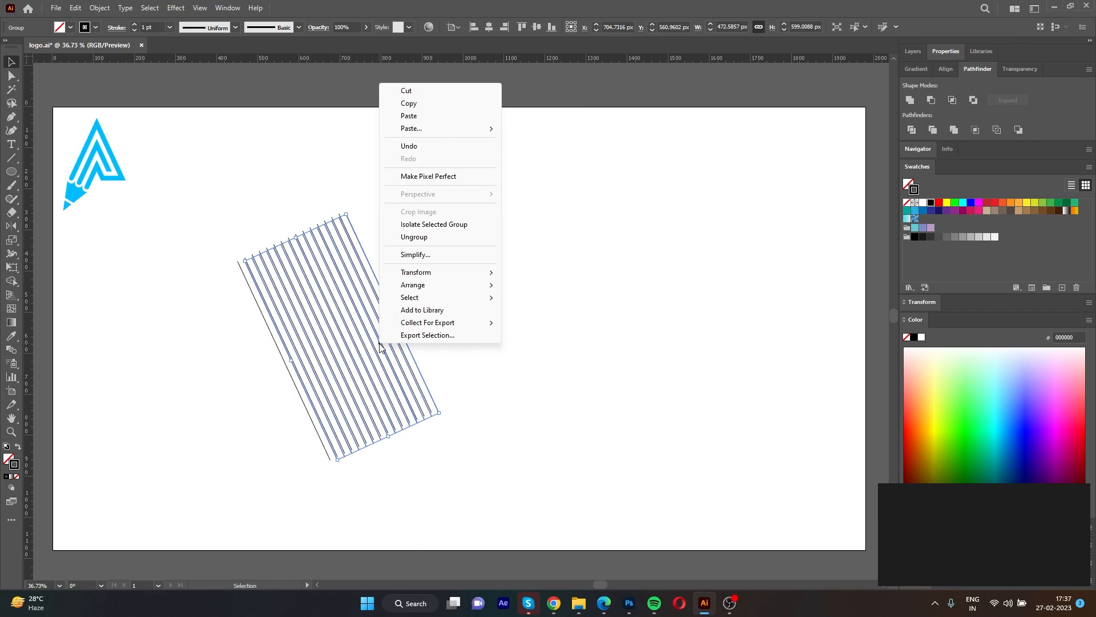
pyautogui.press('Escape')
pyautogui.hotkey('ctrl', 'z')
# Create a reflected copy of the tilted line group across the vertical axis.
pyautogui.rightClick(387, 359)
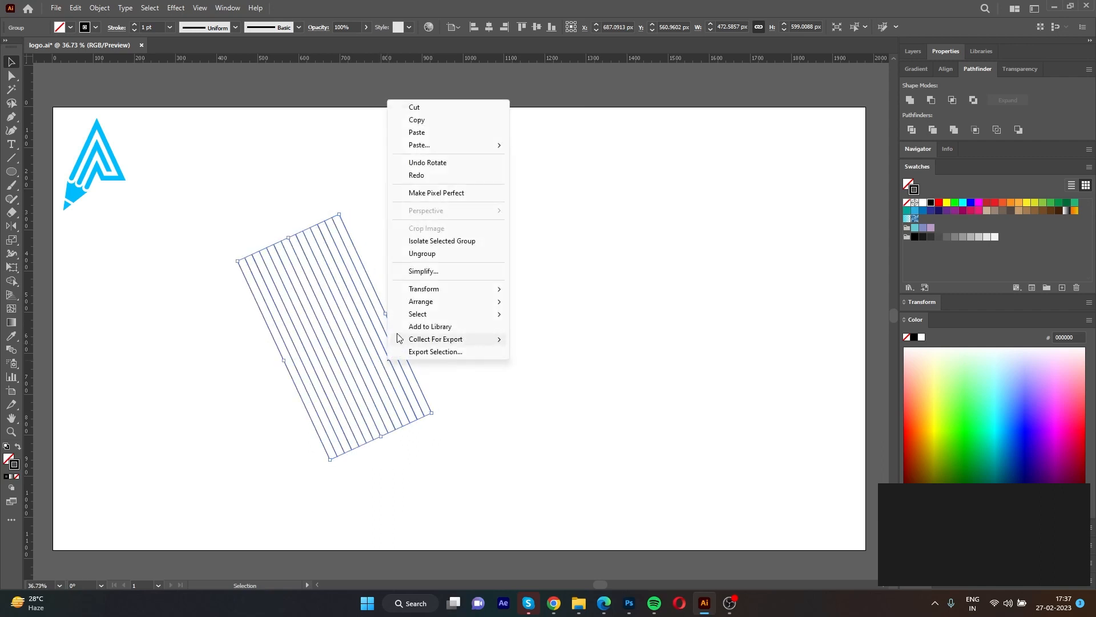
pyautogui.moveTo(422, 289)
pyautogui.click(531, 332)
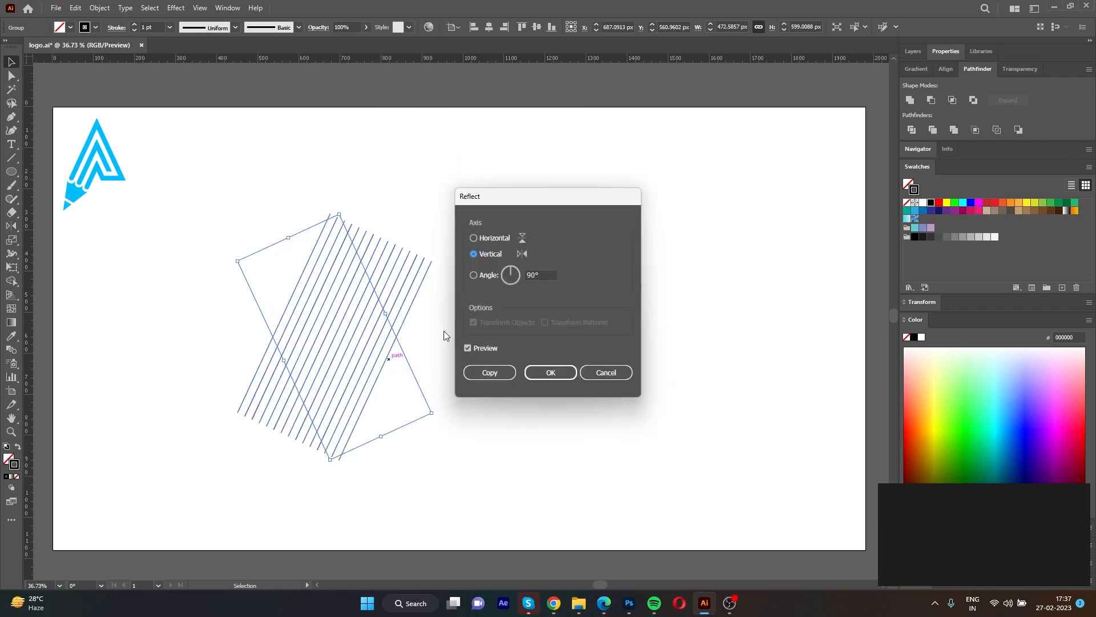
pyautogui.click(488, 373)
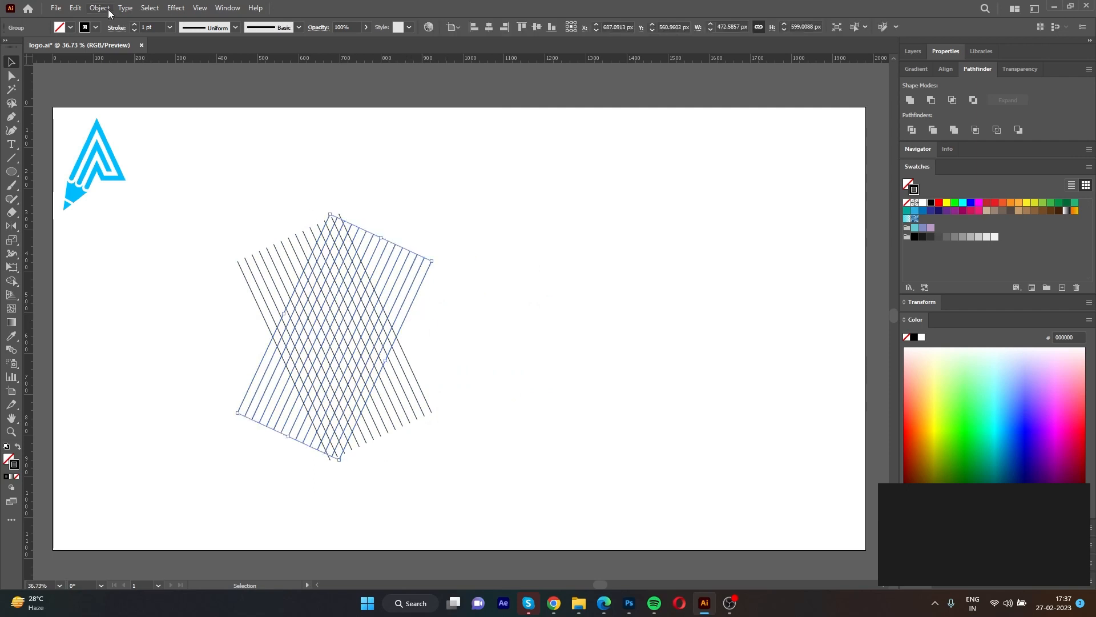
# Duplicate the reflected line group and move the copy into the empty area right of the crossed lines.
pyautogui.click(75, 8)
pyautogui.click(108, 65)
pyautogui.click(75, 8)
pyautogui.click(108, 88)
pyautogui.moveTo(402, 325); pyautogui.dragTo(644, 350)
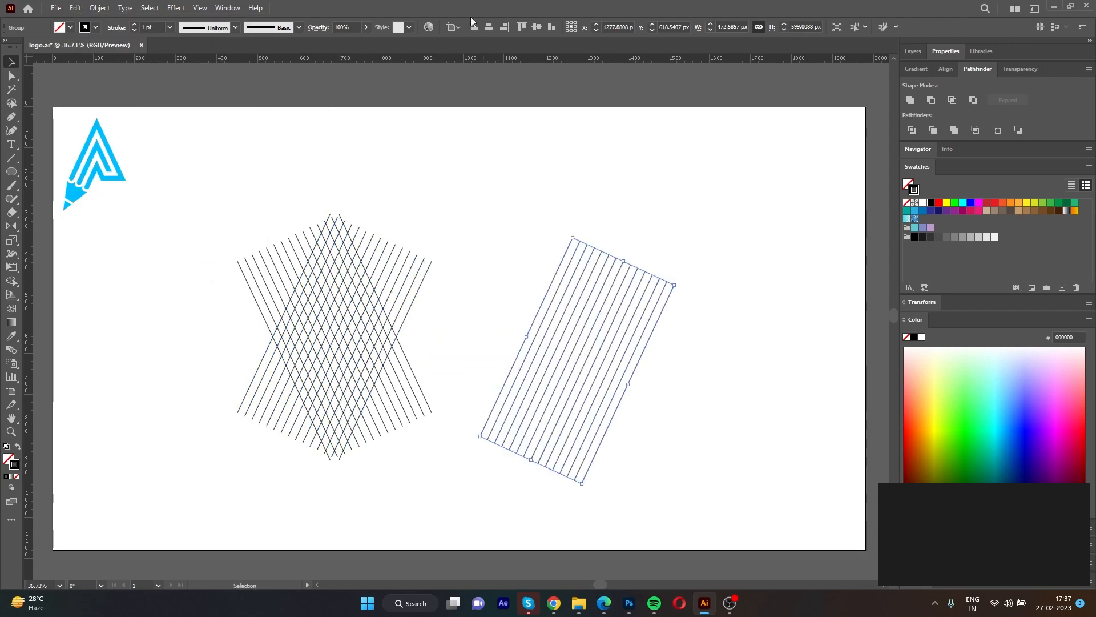
# Rotate the separate line group to 90° so its lines run horizontally, and place it over the middle of the crossed lines.
pyautogui.click(585, 31)
pyautogui.click(484, 79)
pyautogui.write('90')
pyautogui.press('Return')
pyautogui.scroll(-1, 582, 274)
pyautogui.click(604, 366)
pyautogui.click(598, 354)
pyautogui.moveTo(598, 354); pyautogui.dragTo(358, 321)
# Select the three line groups and align their centers horizontally and vertically.
pyautogui.moveTo(509, 431); pyautogui.dragTo(227, 141)
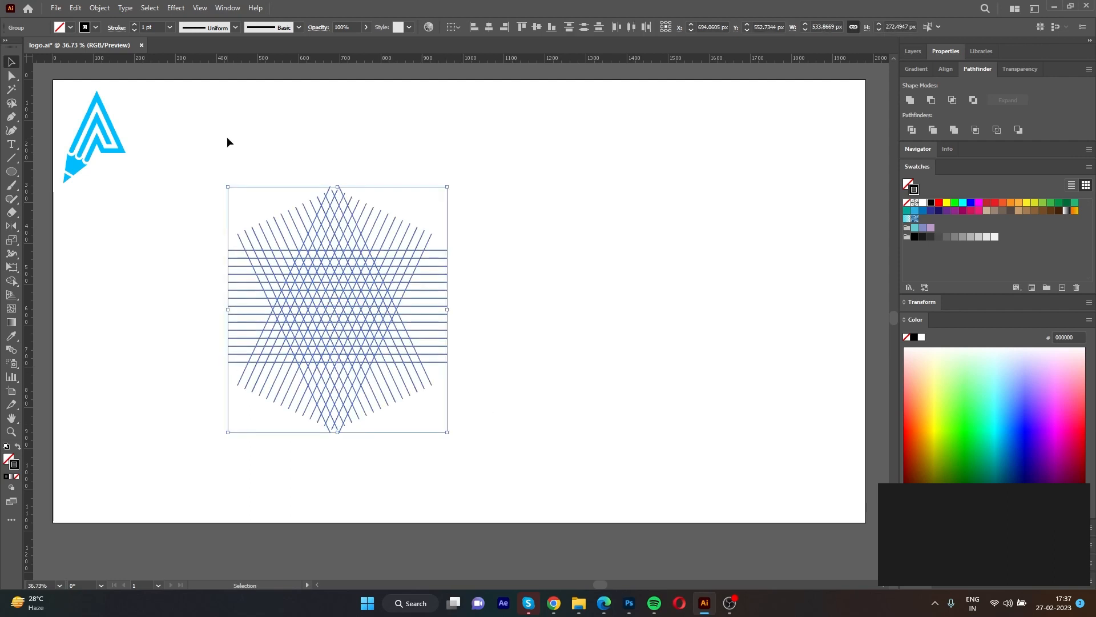
pyautogui.click(489, 30)
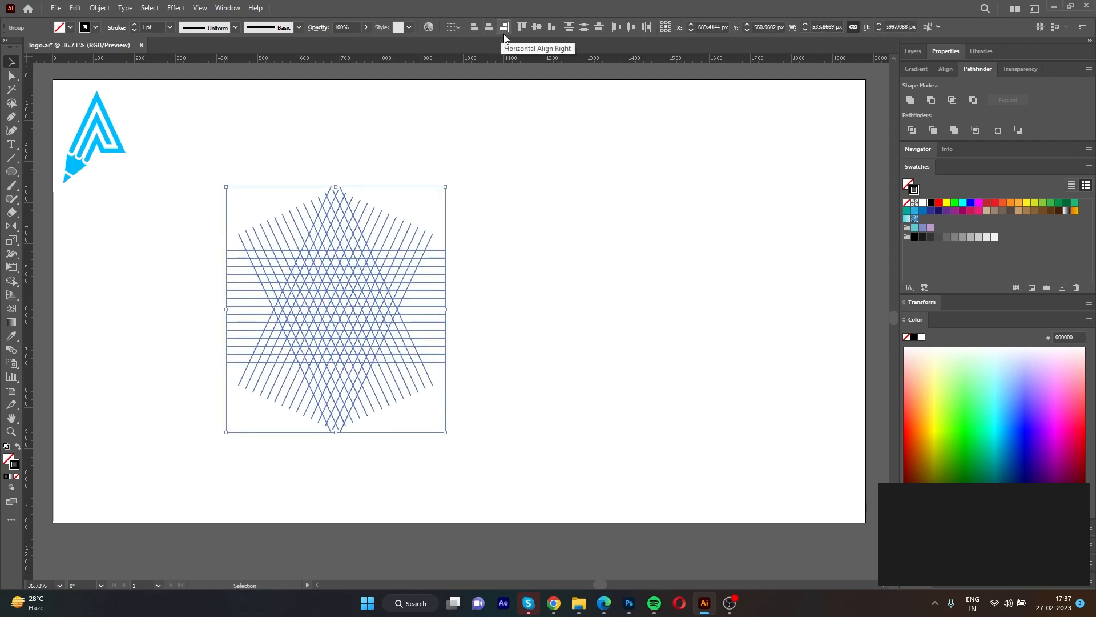
pyautogui.click(533, 29)
# Enlarge the line grid to about 854 × 959 px and position it near the center of the artboard.
pyautogui.moveTo(446, 186); pyautogui.dragTo(486, 138)
pyautogui.moveTo(486, 428); pyautogui.dragTo(545, 496)
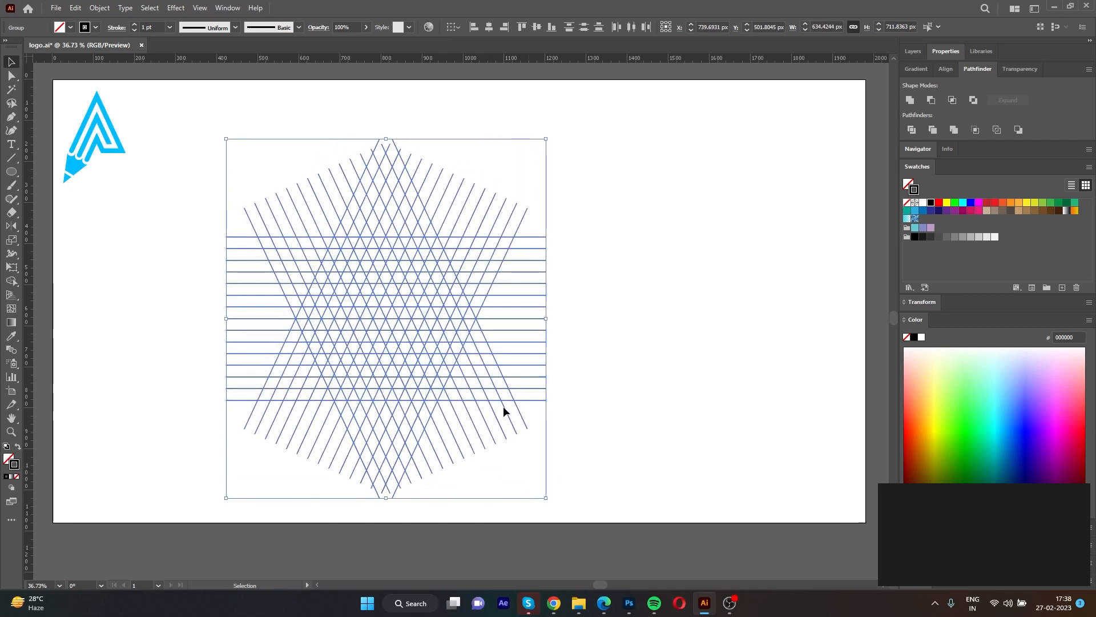
pyautogui.moveTo(396, 320); pyautogui.dragTo(465, 297)
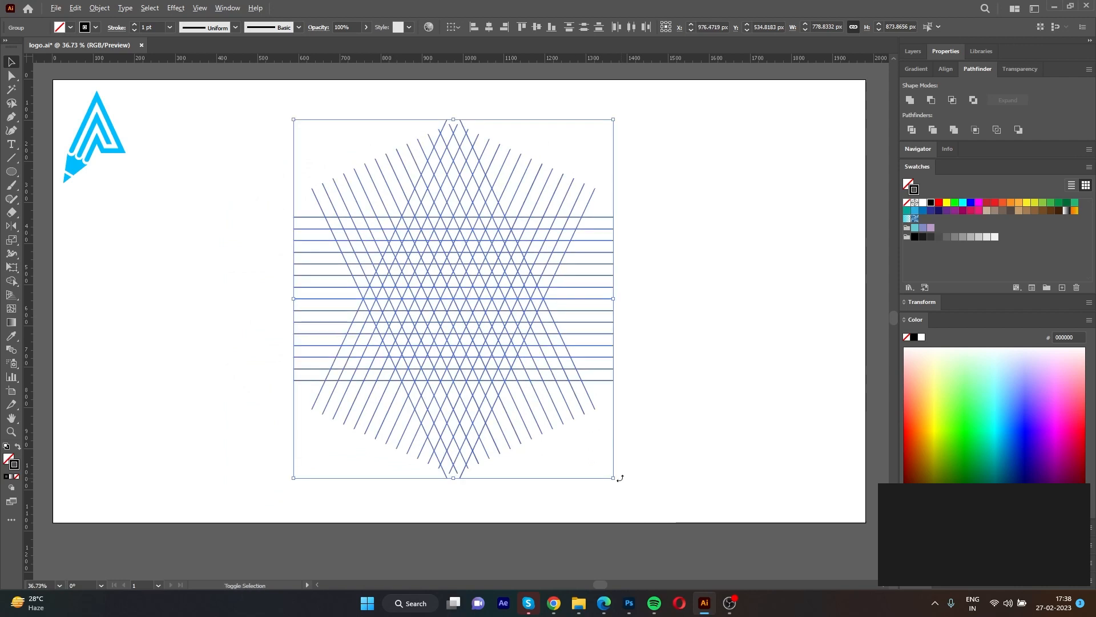
pyautogui.moveTo(616, 478); pyautogui.dragTo(631, 495)
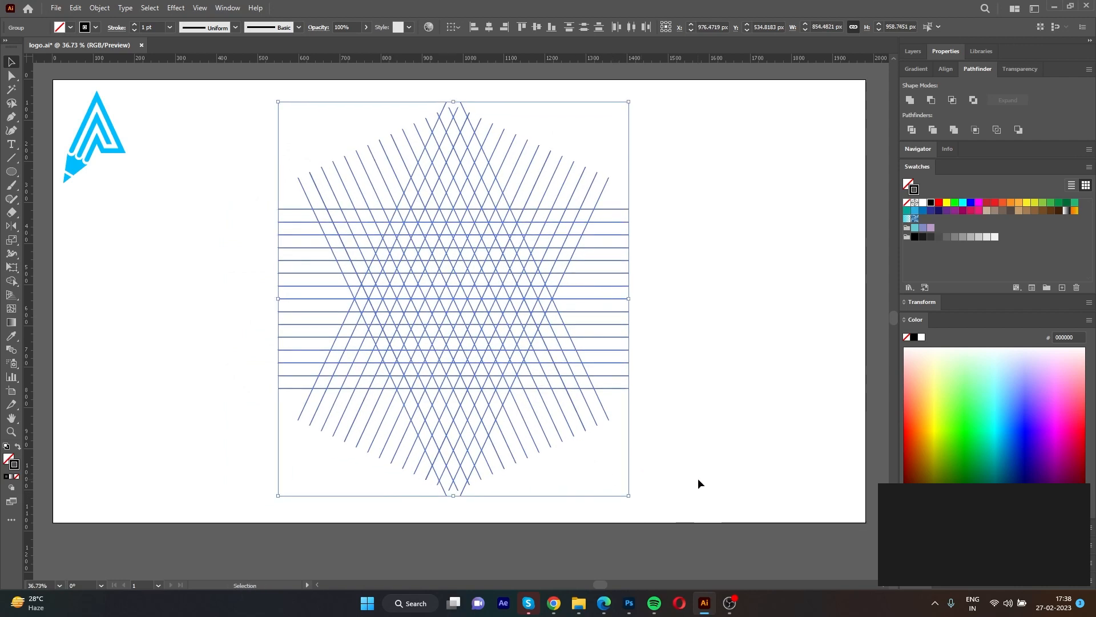
# With Shape Builder and an FF0000 red fill without stroke, merge grid cells into a small central peak with a horizontal bar extending right.
pyautogui.hotkey('shift', 'm')
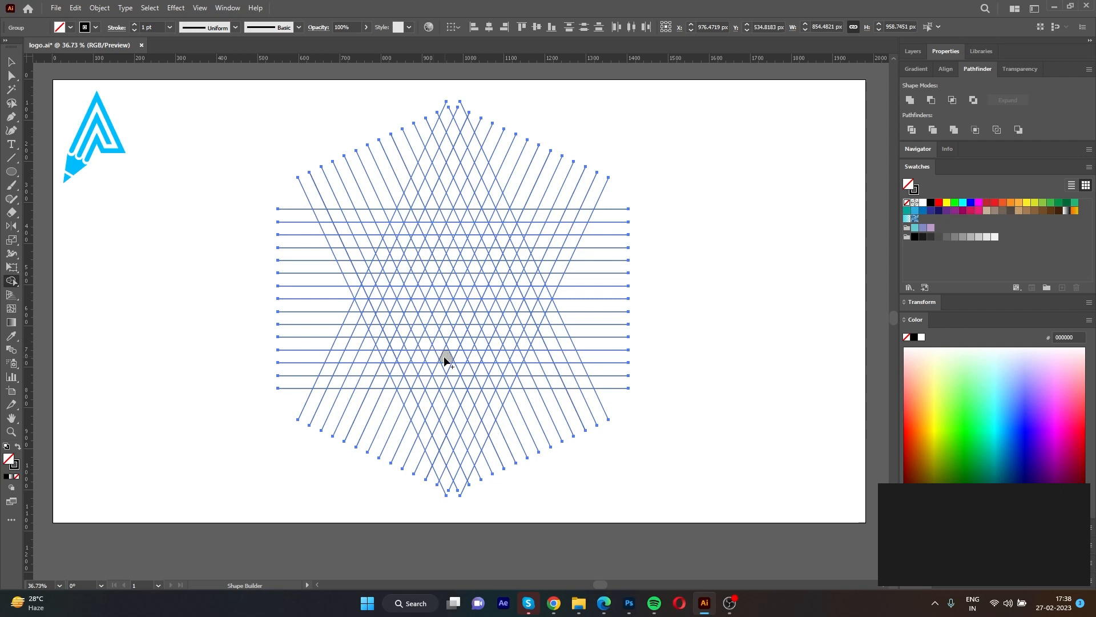
pyautogui.moveTo(430, 362)
pyautogui.mouseDown()
pyautogui.moveTo(445, 323)
pyautogui.moveTo(459, 362)
pyautogui.mouseUp()
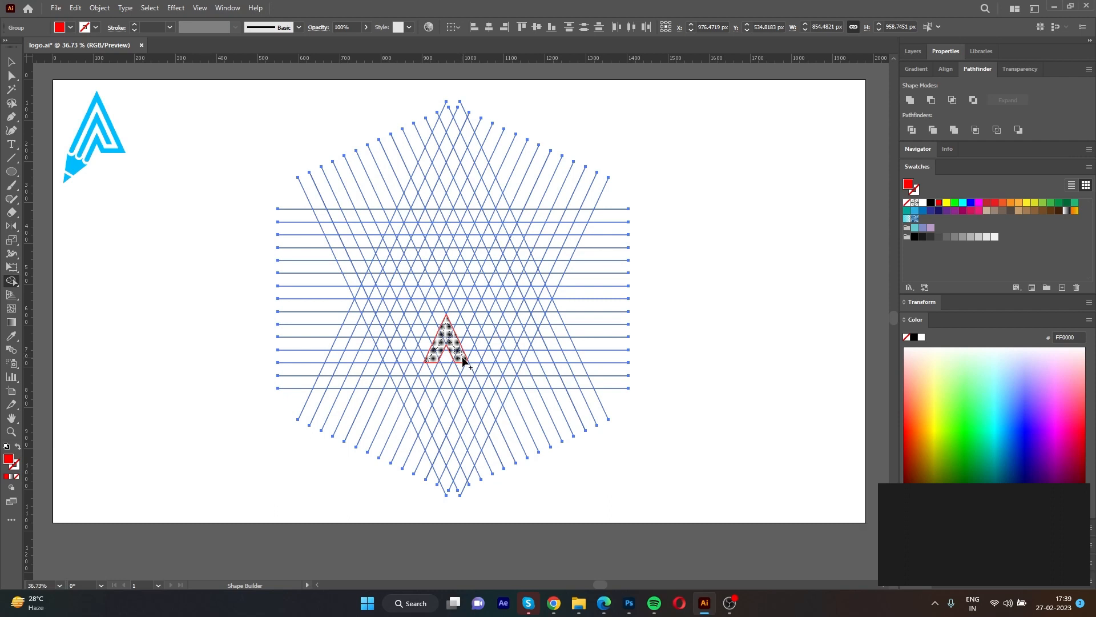
pyautogui.moveTo(482, 361); pyautogui.dragTo(486, 357)
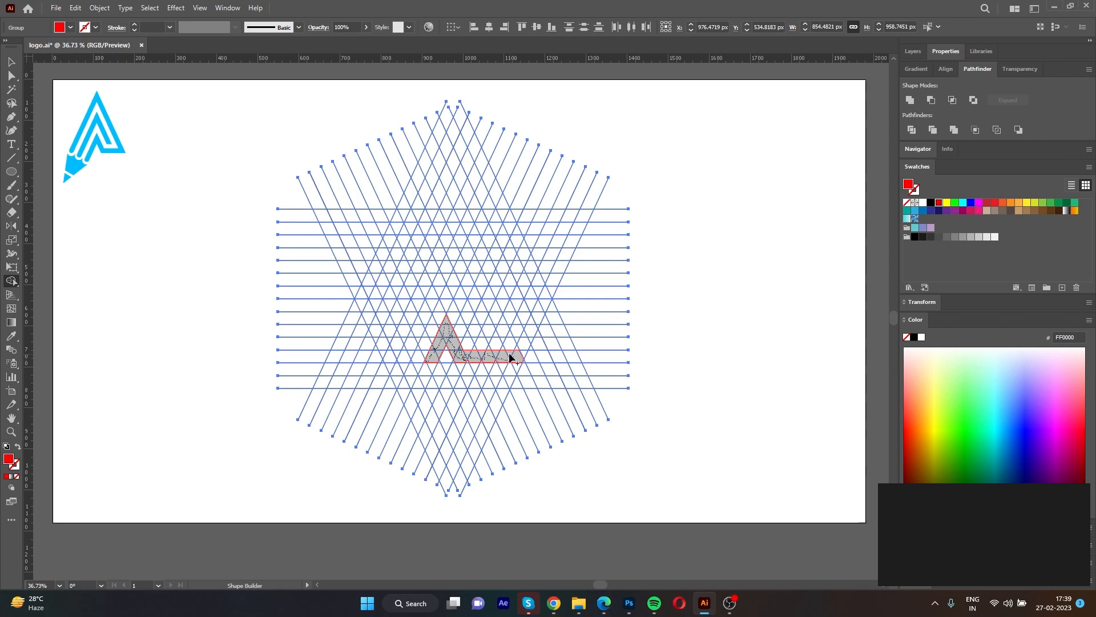
pyautogui.moveTo(511, 358); pyautogui.dragTo(512, 358)
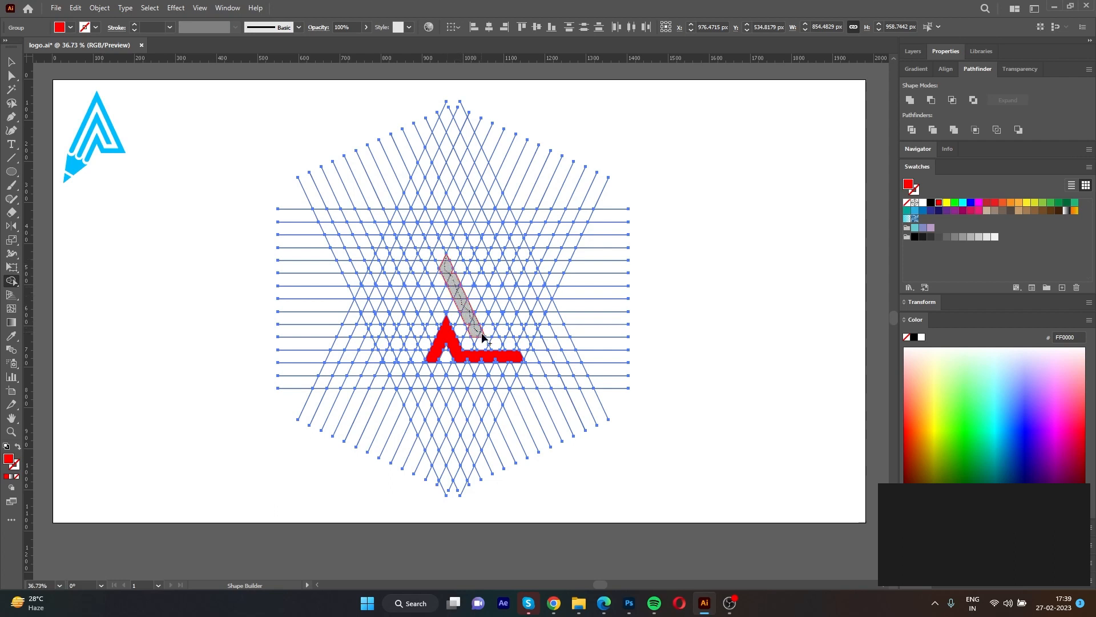
# Merge grid cells into a red middle chevron above the small central peak.
pyautogui.moveTo(469, 328); pyautogui.dragTo(454, 286)
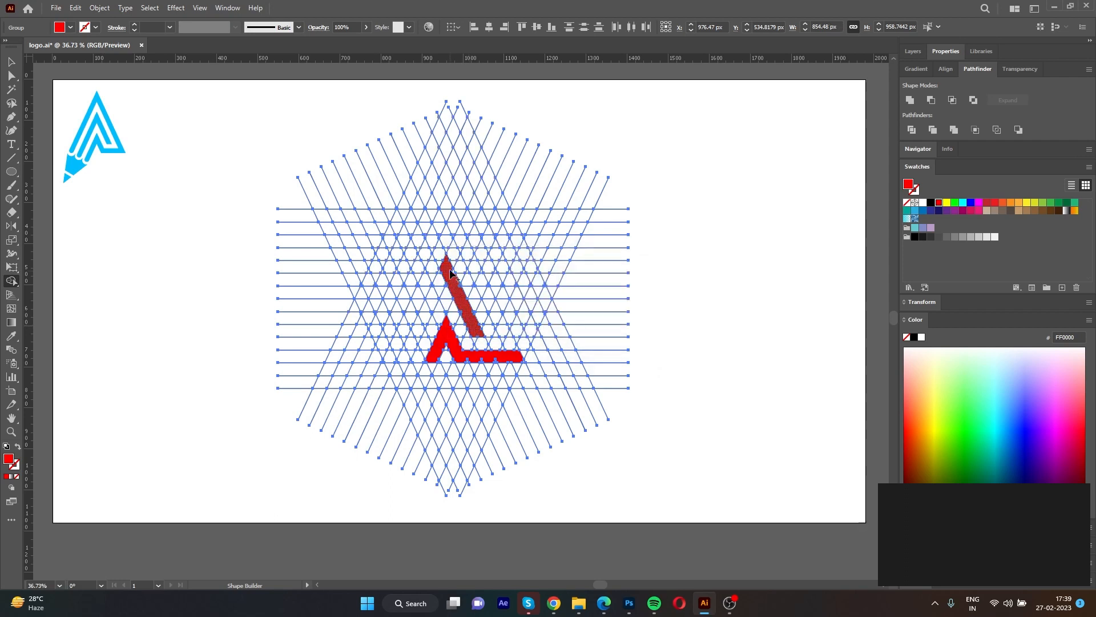
pyautogui.moveTo(440, 278); pyautogui.dragTo(419, 327)
# Merge cells into an outer A-shaped stroke joined to the base bar, and extend the three left legs diagonally downward.
pyautogui.moveTo(517, 357)
pyautogui.mouseDown()
pyautogui.moveTo(445, 206)
pyautogui.moveTo(394, 321)
pyautogui.mouseUp()
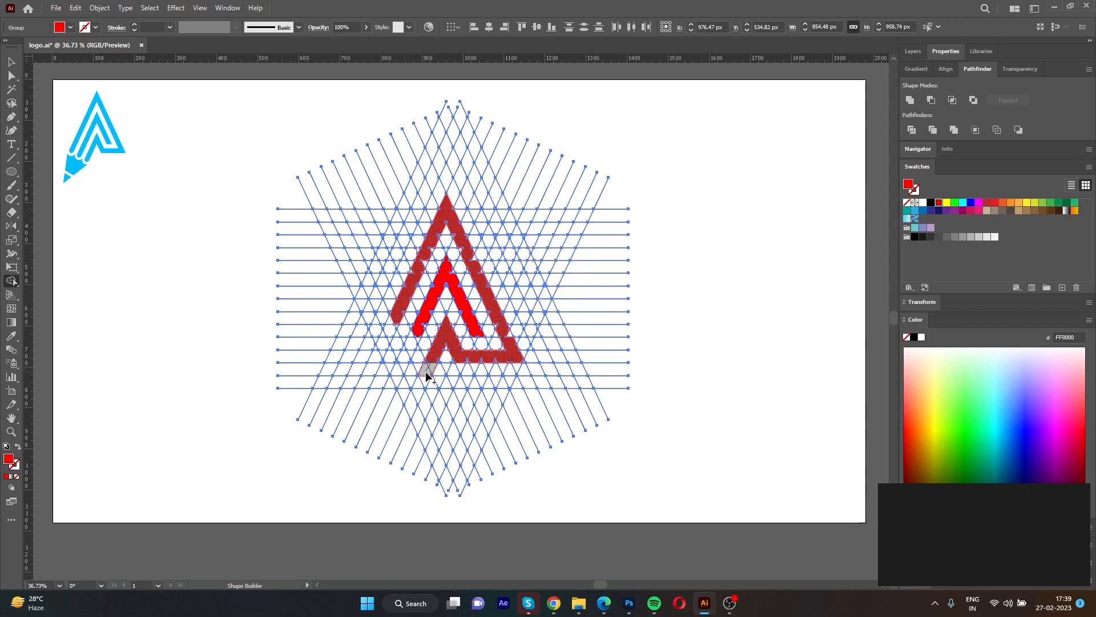
pyautogui.click(423, 381)
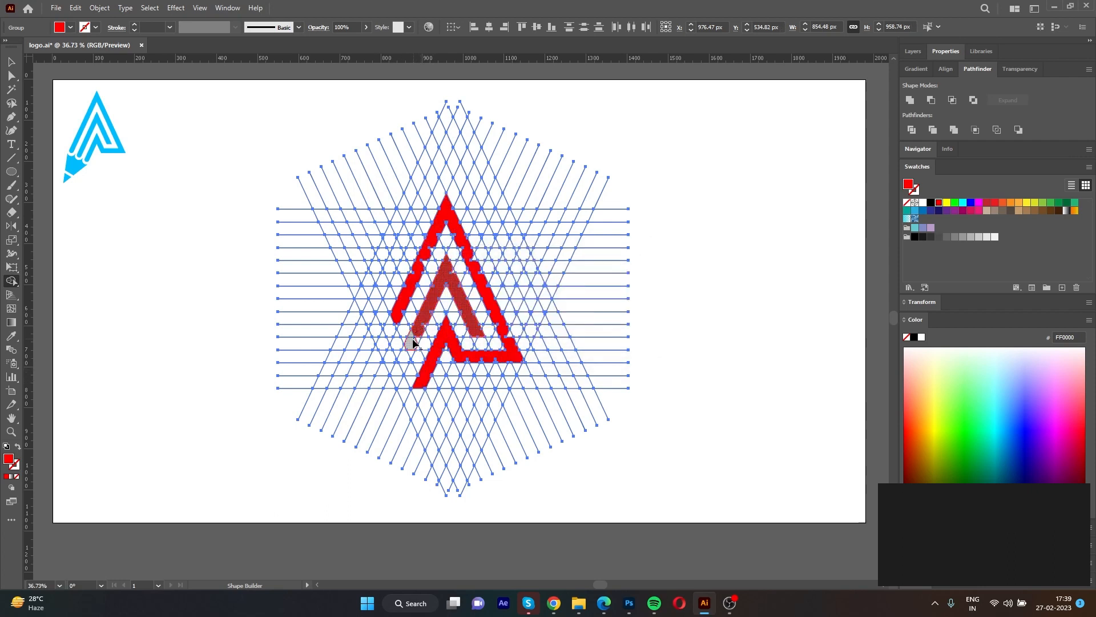
pyautogui.moveTo(410, 349)
pyautogui.mouseDown()
pyautogui.moveTo(399, 372)
pyautogui.moveTo(379, 346)
pyautogui.mouseUp()
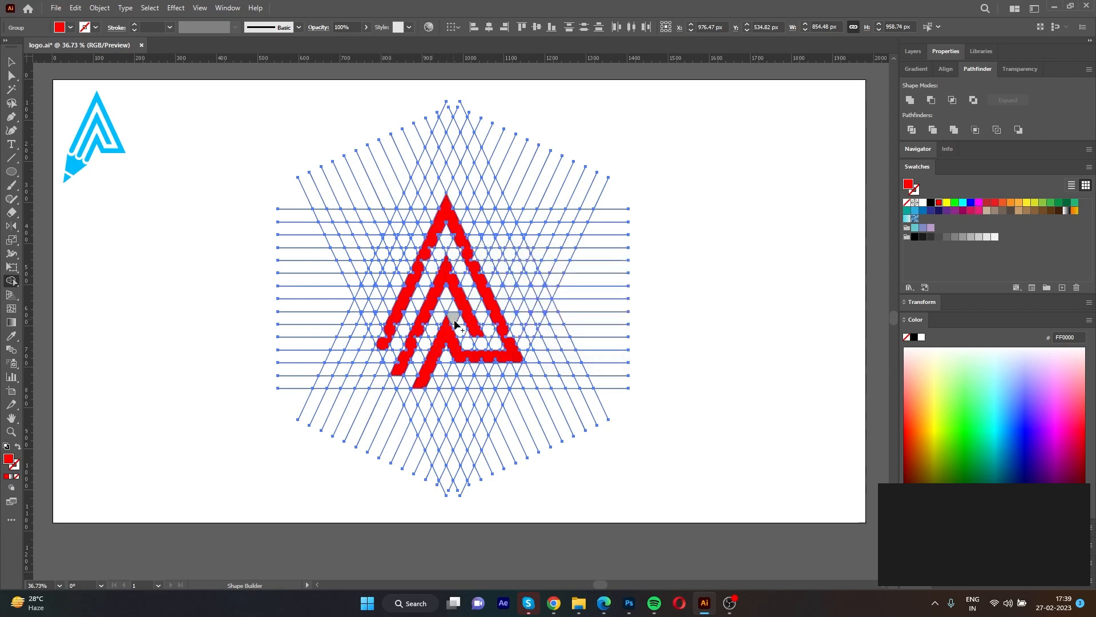
# Merge the leftover cells along the outer stroke's right side, the base bar and the middle chevron to straighten their edges.
pyautogui.moveTo(439, 294); pyautogui.dragTo(563, 282)
pyautogui.moveTo(514, 220); pyautogui.dragTo(542, 266)
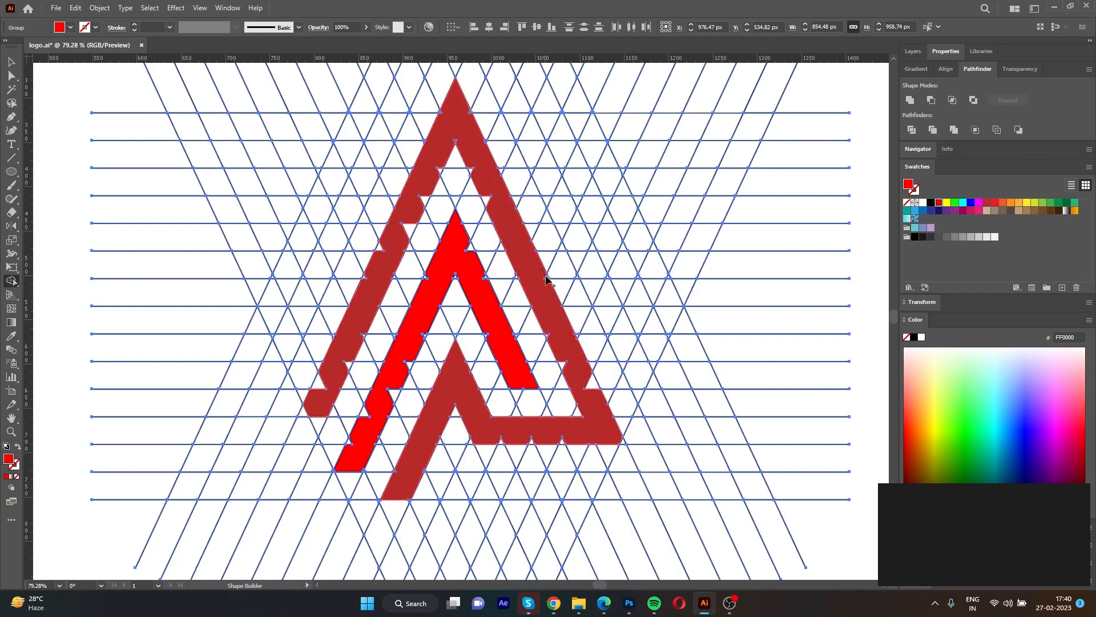
pyautogui.click(594, 381)
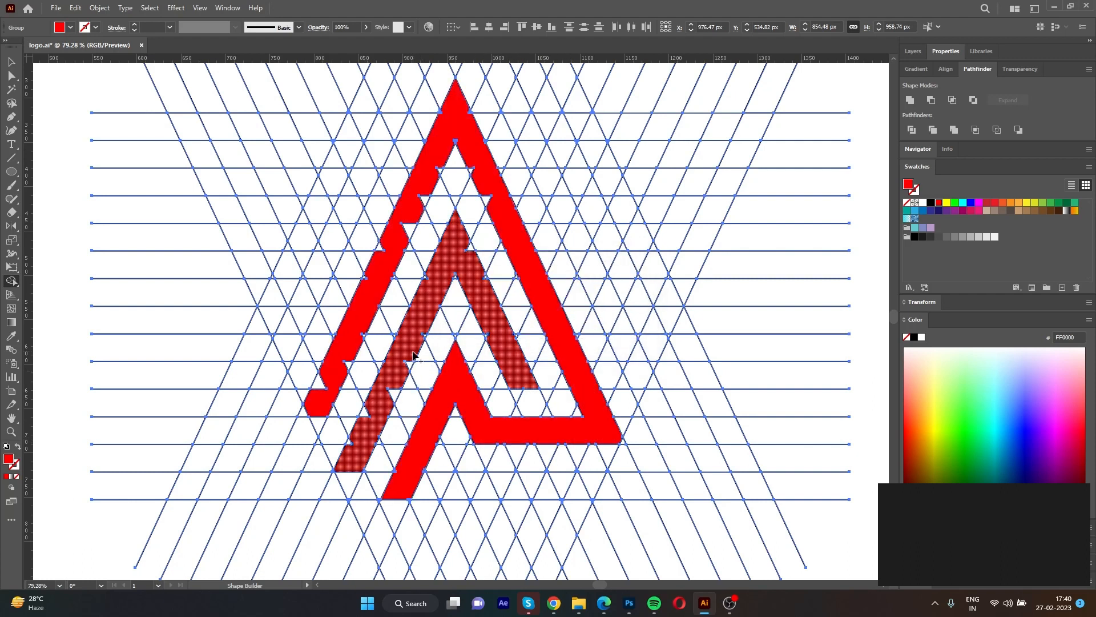
pyautogui.moveTo(408, 374); pyautogui.dragTo(348, 446)
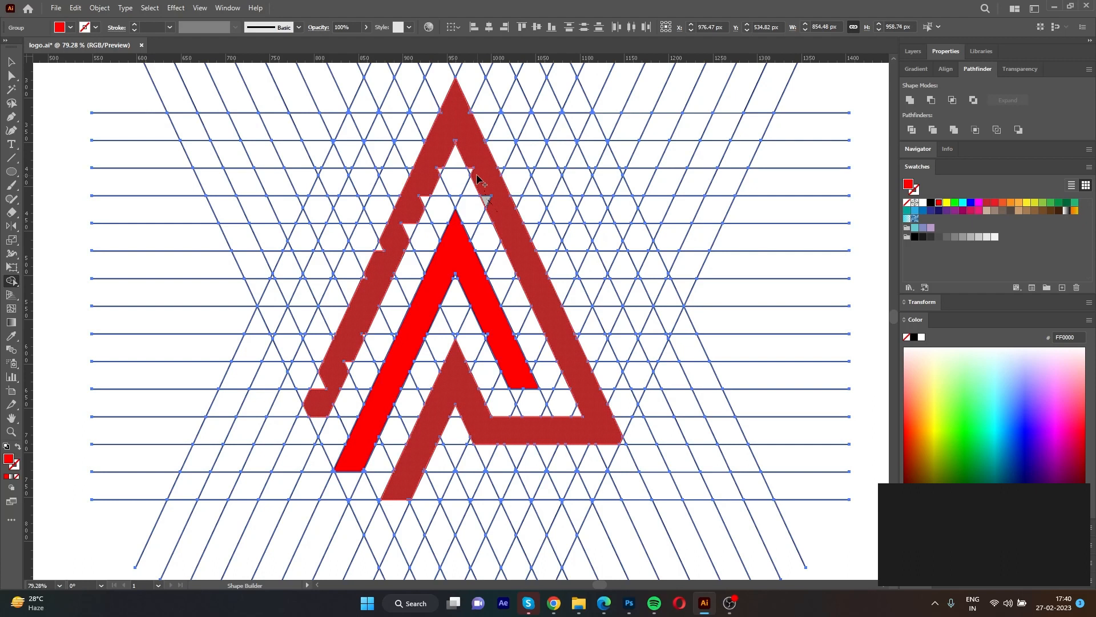
# Merge the notched cells along the outer stroke's left leg, including its lower end, into one straight-edged shape.
pyautogui.moveTo(432, 183); pyautogui.dragTo(397, 251)
pyautogui.moveTo(354, 358)
pyautogui.mouseDown()
pyautogui.moveTo(350, 370)
pyautogui.moveTo(341, 352)
pyautogui.moveTo(361, 288)
pyautogui.mouseUp()
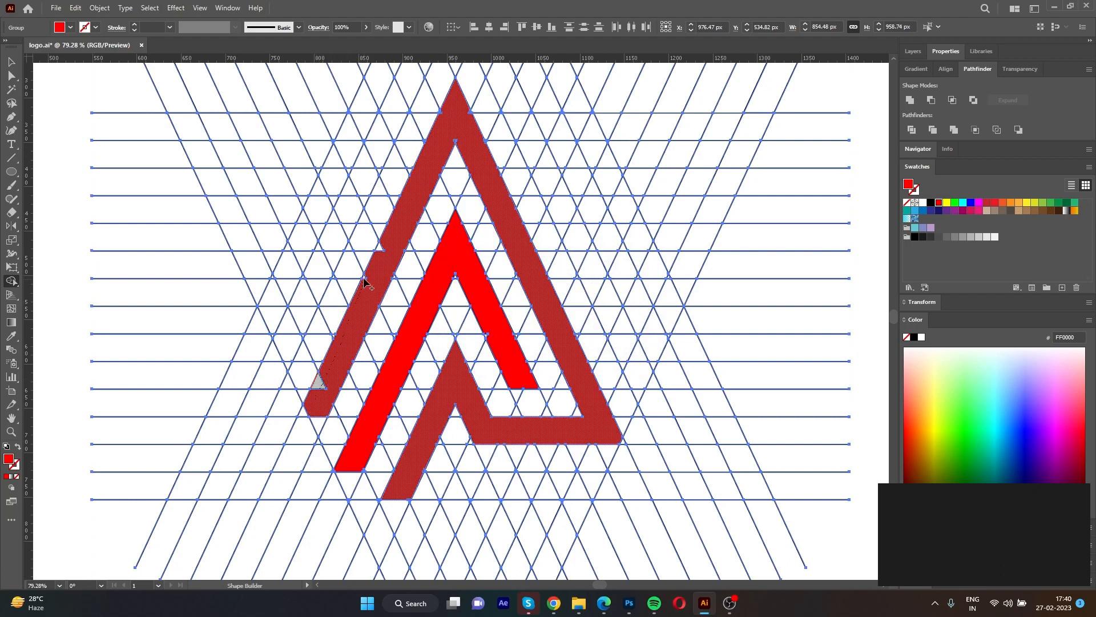
pyautogui.click(379, 255)
pyautogui.click(306, 414)
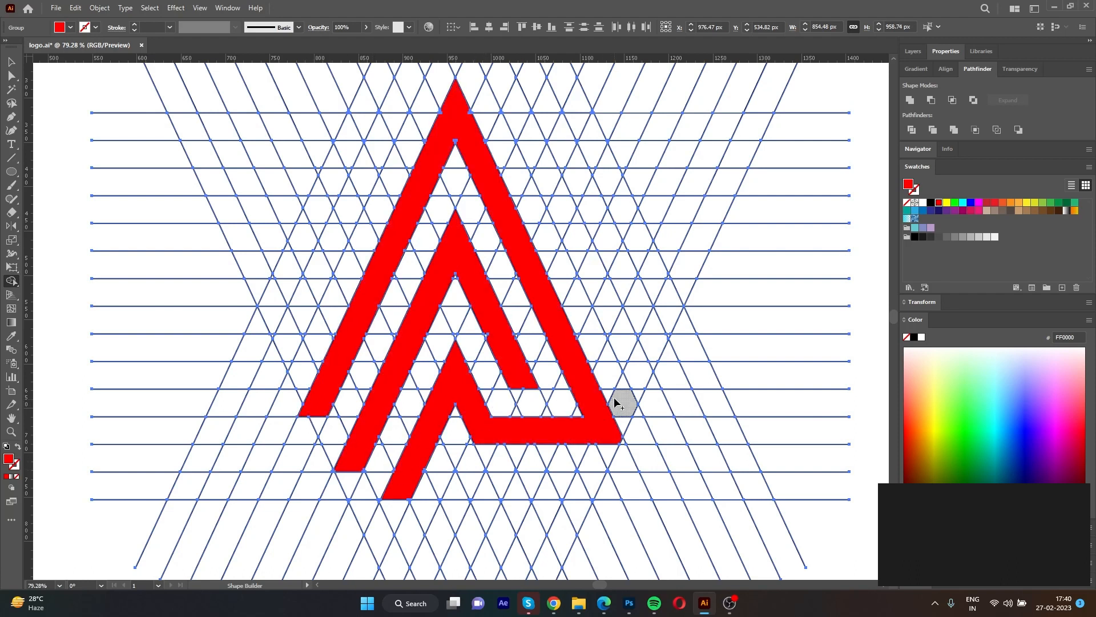
# Examine the edges of the merged outer stroke, middle chevron and base bar for leftover cells.
pyautogui.hotkey('ctrl', 'shift', 'a')
pyautogui.moveTo(440, 202); pyautogui.dragTo(512, 174)
pyautogui.scroll(6, 499, 198)
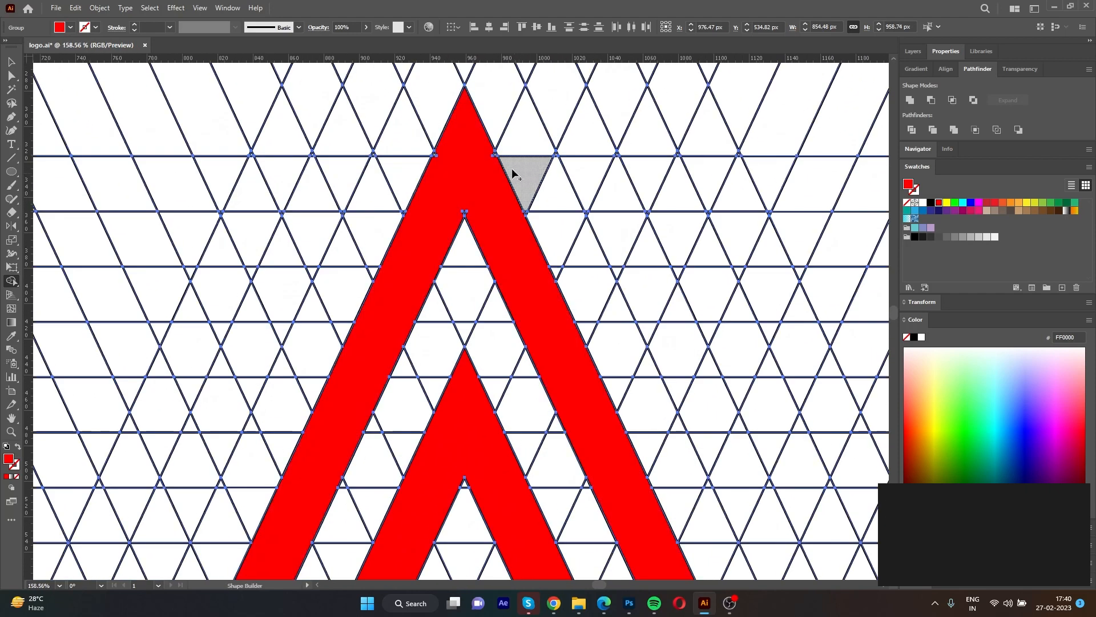
pyautogui.click(490, 196)
pyautogui.press('Return')
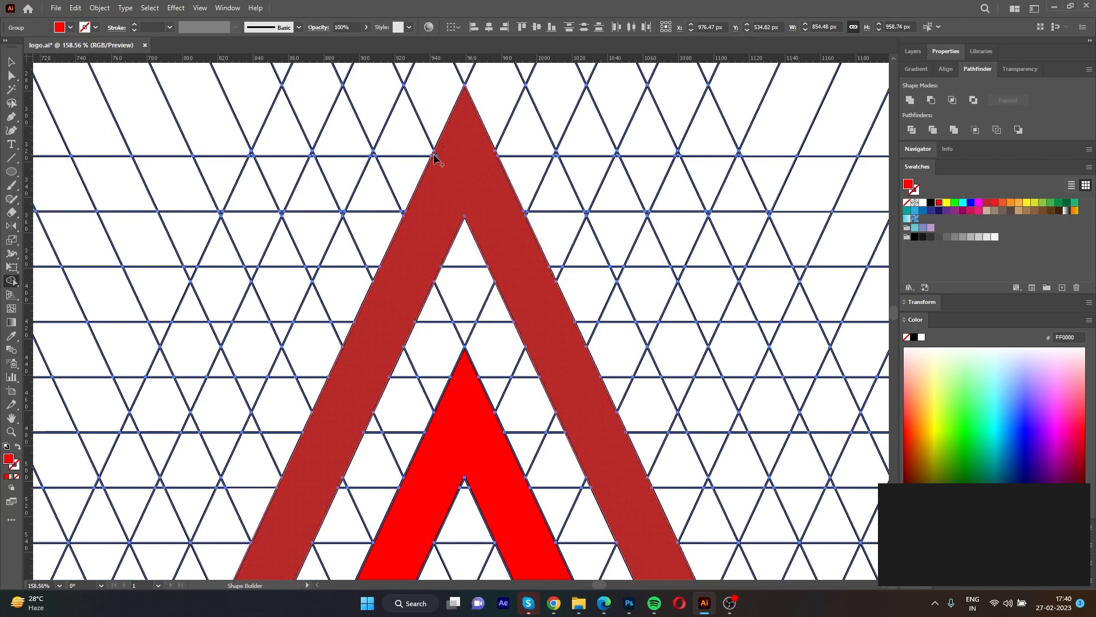
pyautogui.scroll(-4, 549, 364)
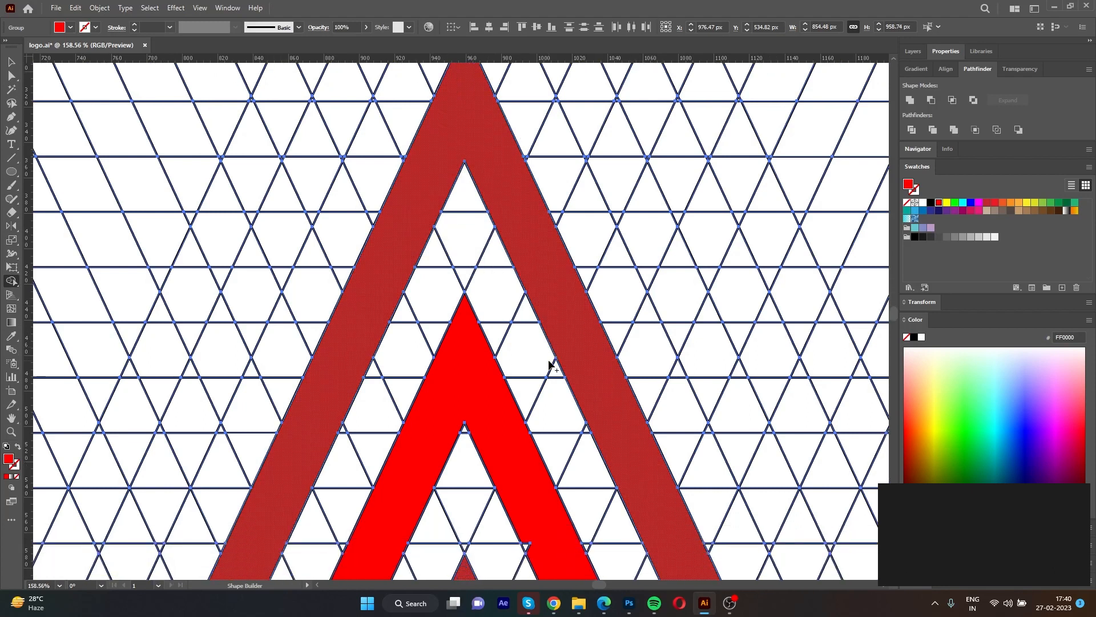
pyautogui.scroll(-12, 550, 364)
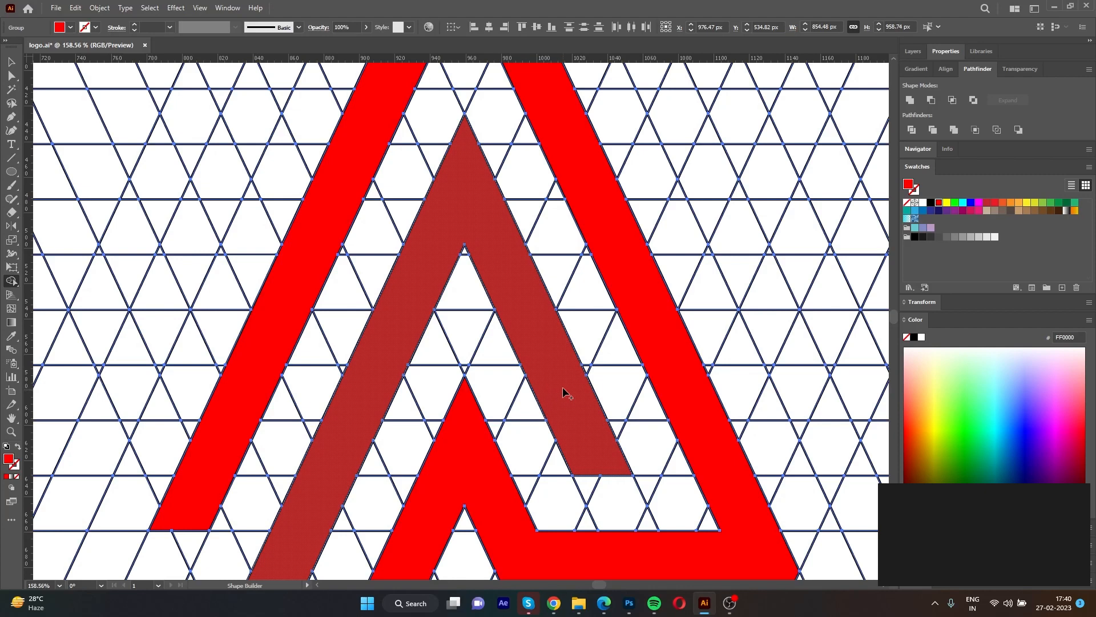
pyautogui.scroll(-4, 565, 393)
pyautogui.keyDown('ctrl'); pyautogui.keyDown('alt'); pyautogui.click(512, 183); pyautogui.keyUp('alt'); pyautogui.keyUp('ctrl')
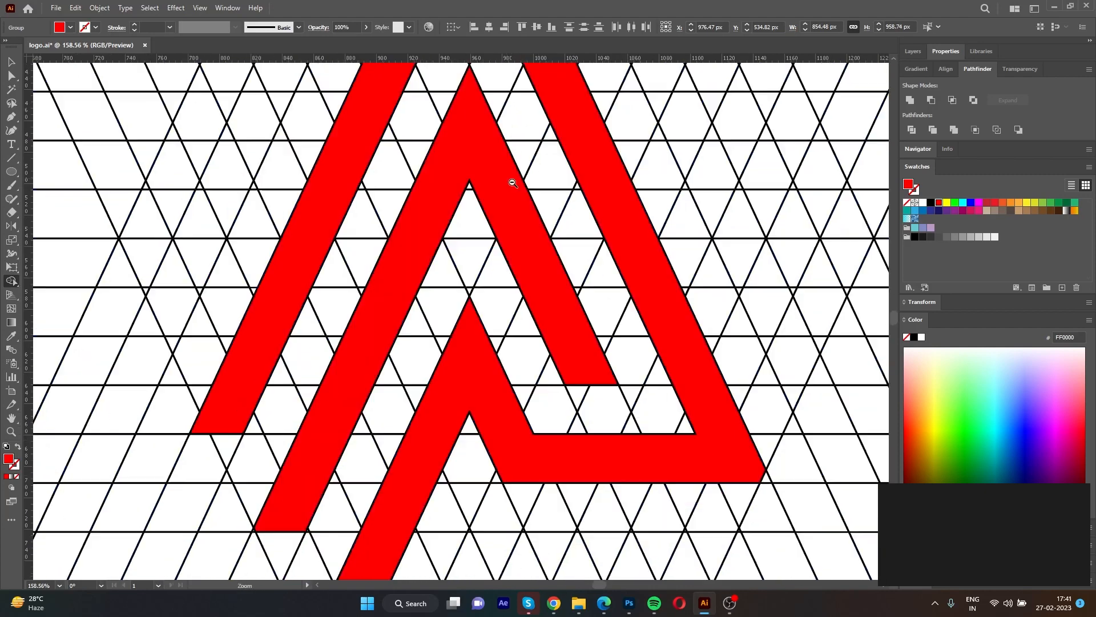
pyautogui.scroll(-4, 512, 183)
pyautogui.scroll(4, 538, 249)
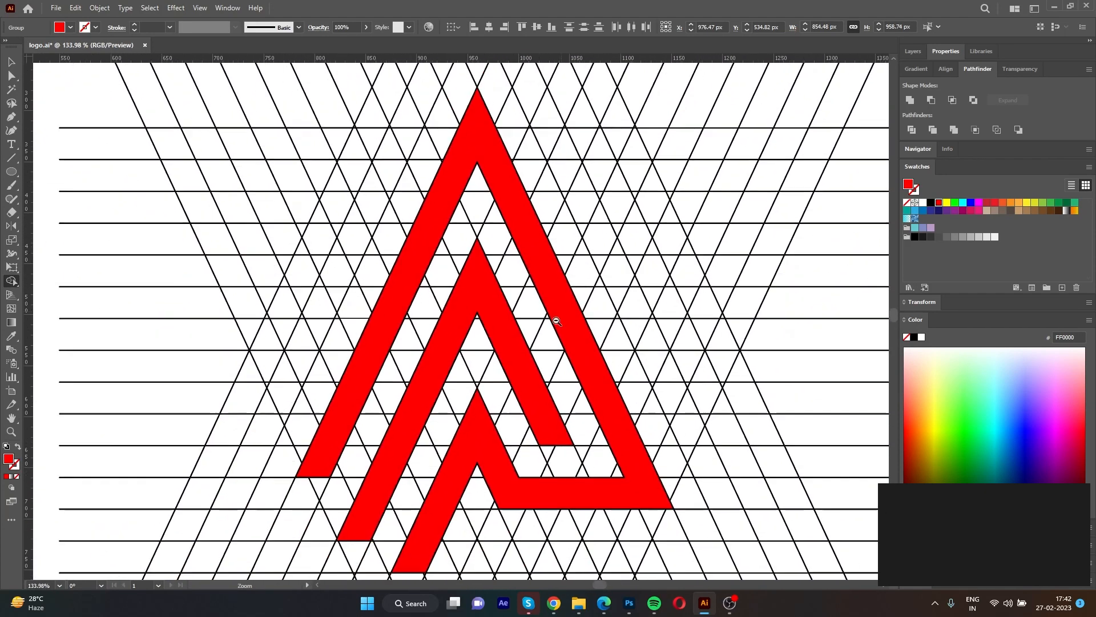
# Select all the remaining grid lines by their matching appearance and delete them, leaving only the red A shapes.
pyautogui.scroll(-5, 557, 321)
pyautogui.moveTo(564, 261); pyautogui.dragTo(562, 232)
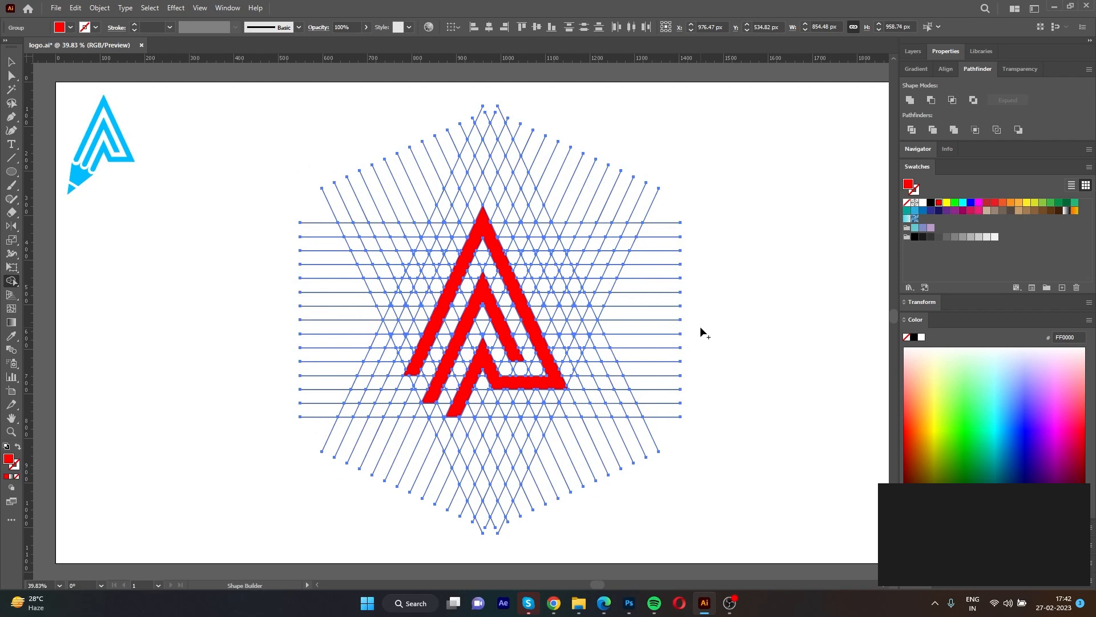
pyautogui.keyDown('ctrl'); pyautogui.click(129, 173); pyautogui.keyUp('ctrl')
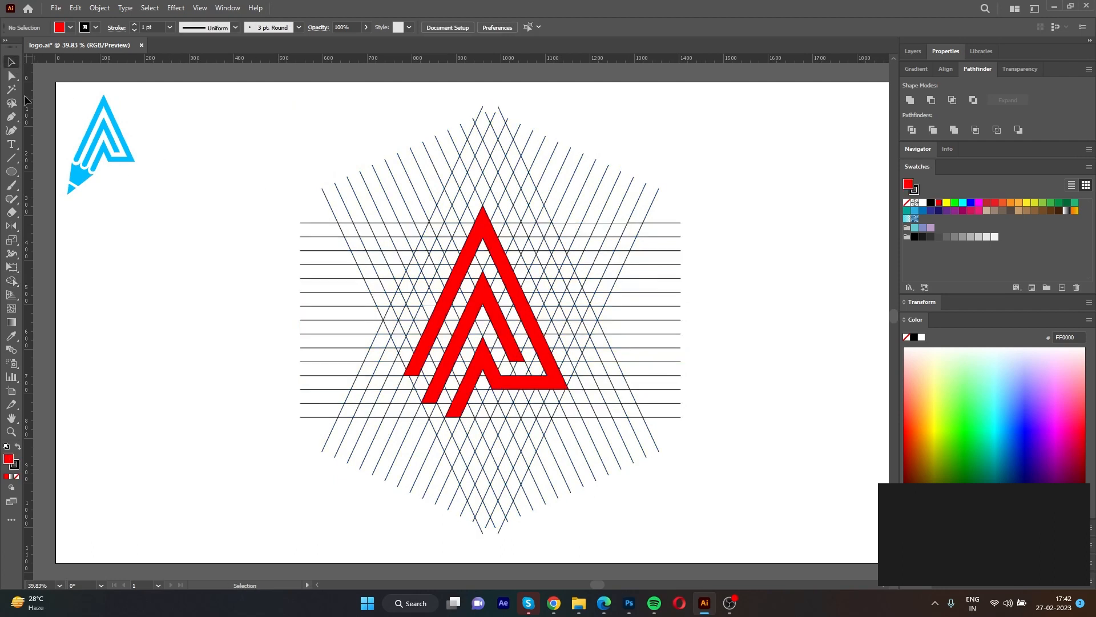
pyautogui.press('y')
pyautogui.click(343, 229)
pyautogui.press('Delete')
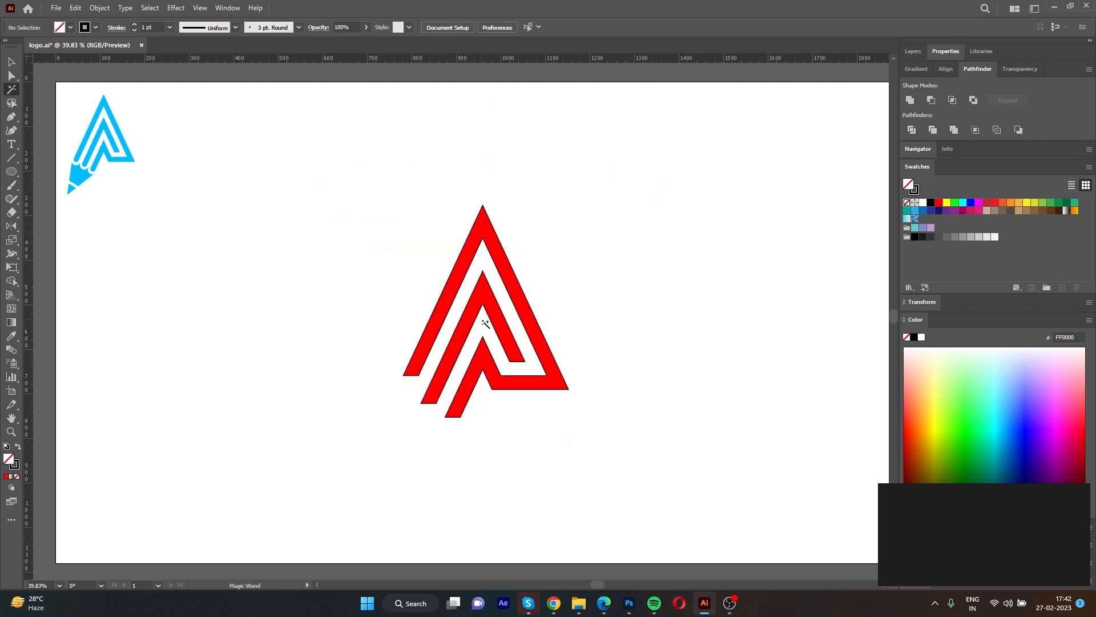
# Remove the black stroke from all the red A shapes, keeping only their red fill.
pyautogui.click(543, 353)
pyautogui.click(16, 468)
pyautogui.click(16, 477)
pyautogui.press('v')
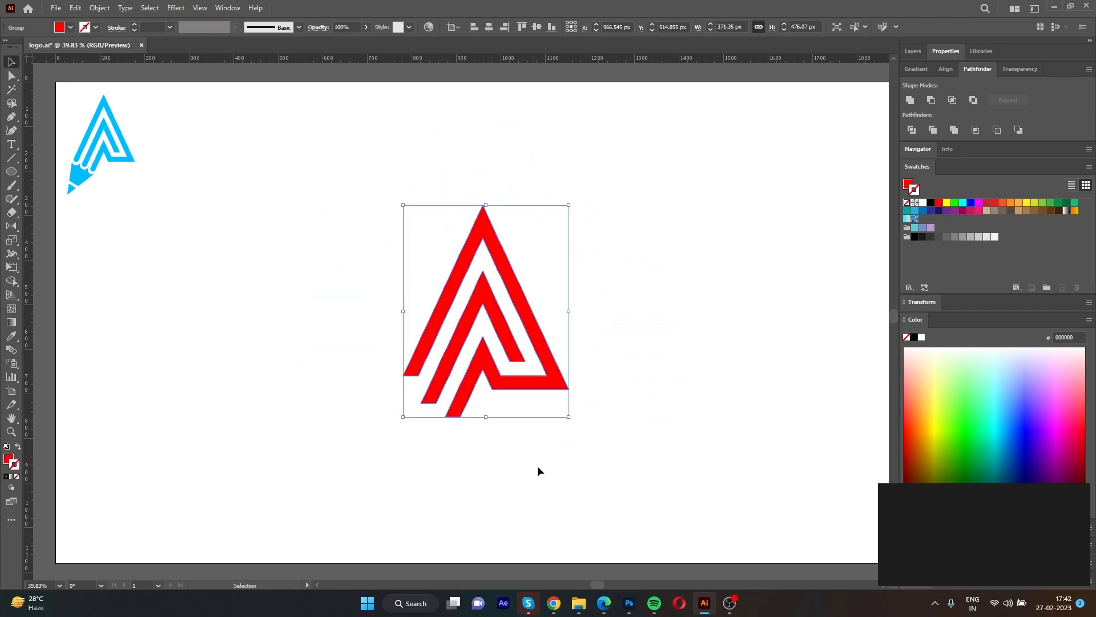
pyautogui.click(605, 481)
pyautogui.scroll(1, 604, 481)
pyautogui.scroll(-1, 572, 477)
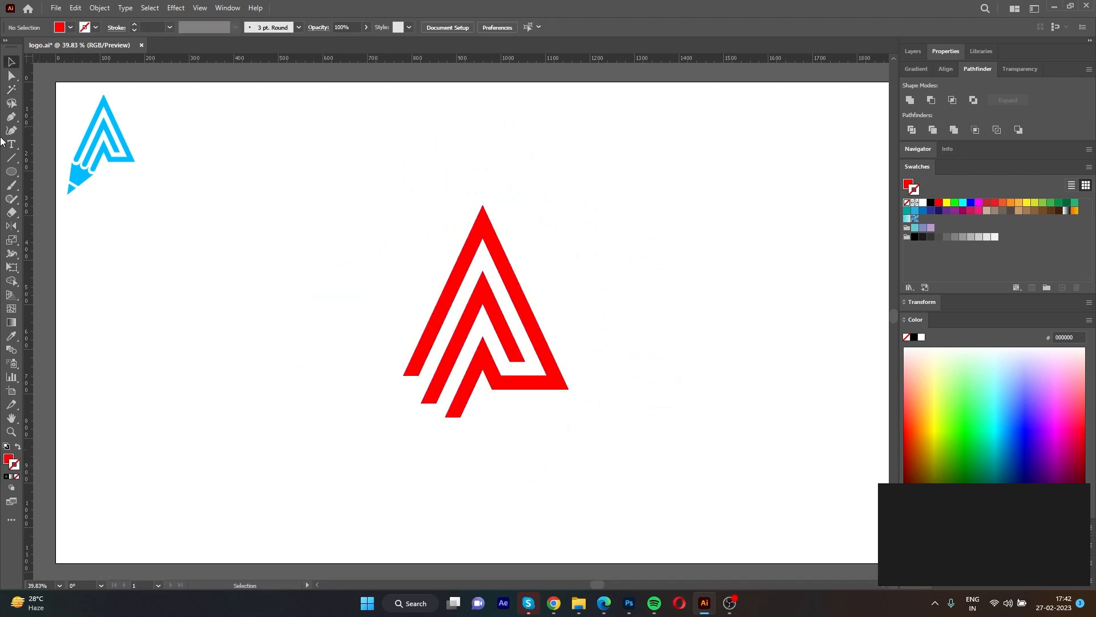
# Create a three-sided red polygon with a 50 px radius beside the A, then stretch and enlarge it into a tall triangle.
pyautogui.rightClick(11, 172)
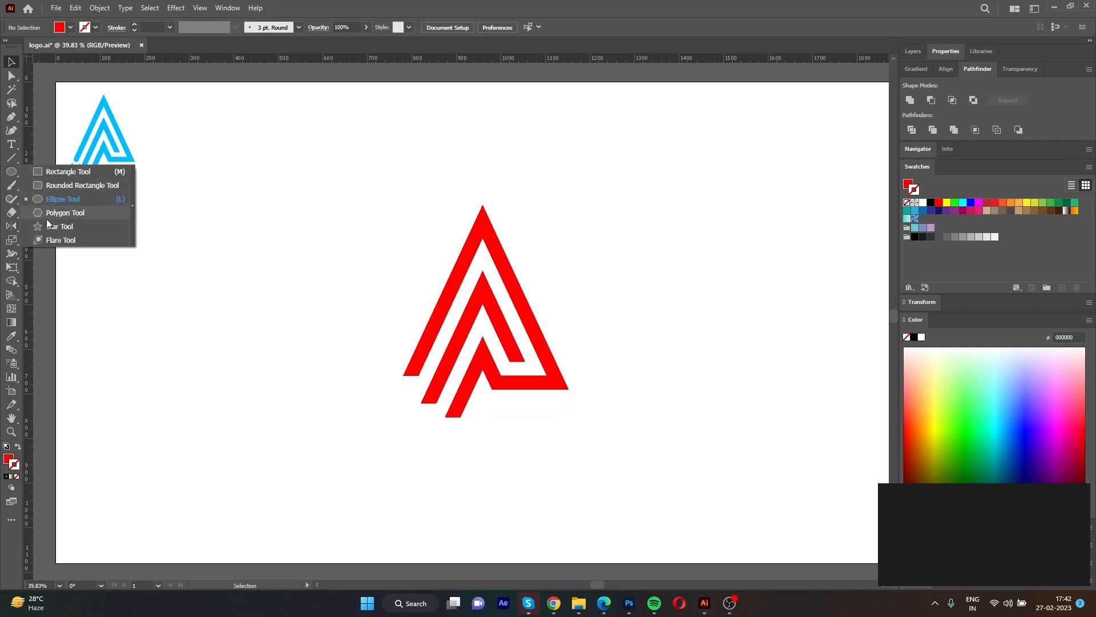
pyautogui.click(46, 217)
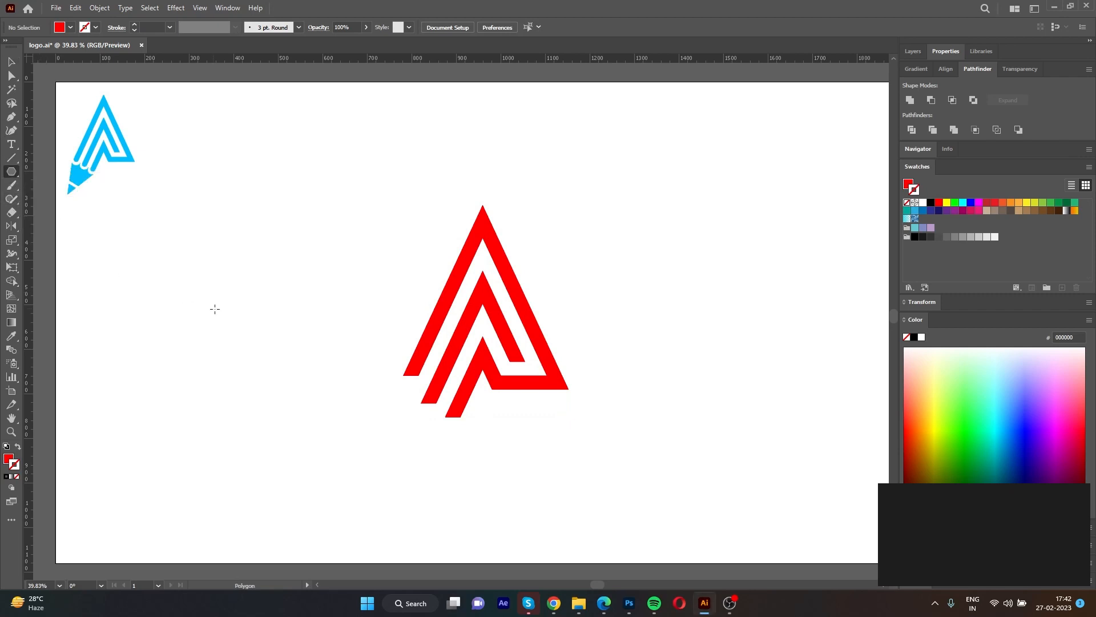
pyautogui.click(294, 347)
pyautogui.write('3')
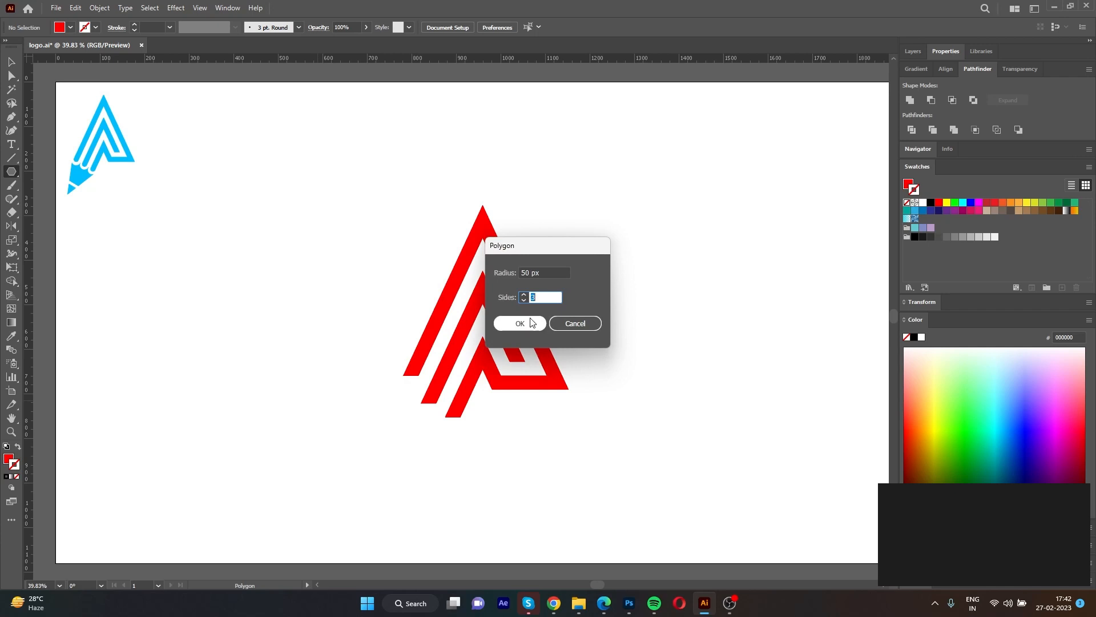
pyautogui.click(527, 324)
pyautogui.moveTo(294, 324); pyautogui.dragTo(294, 312)
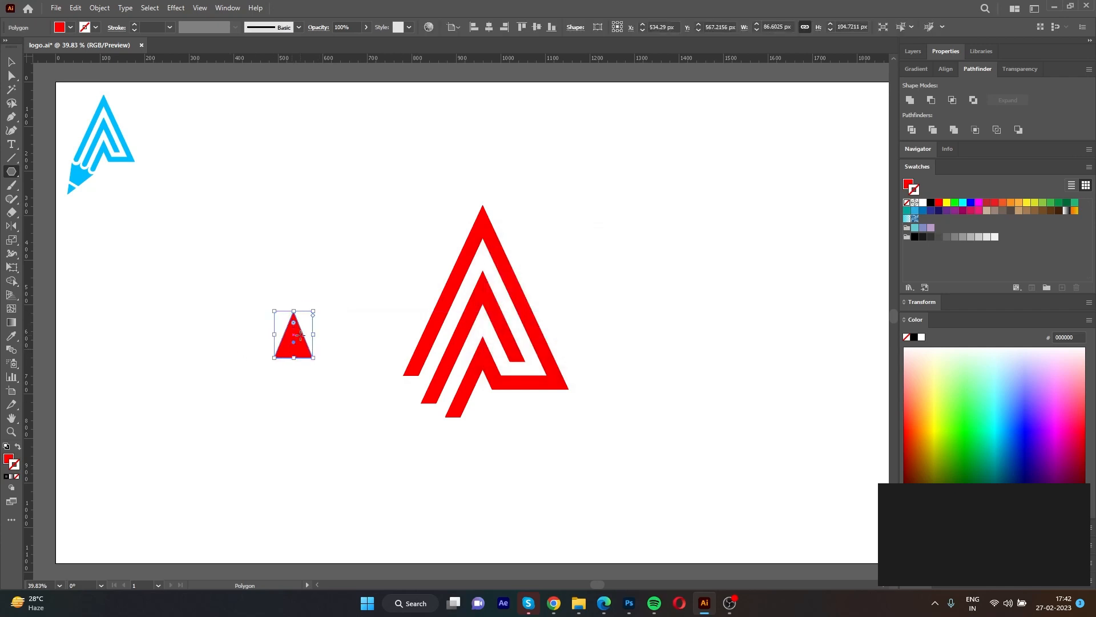
pyautogui.press('v')
pyautogui.moveTo(314, 361); pyautogui.dragTo(322, 394)
pyautogui.click(326, 429)
# Draw a white circle at the triangle's base and arrange three equal copies side by side across the base edge.
pyautogui.press('l')
pyautogui.moveTo(241, 398); pyautogui.dragTo(341, 406)
pyautogui.press('v')
pyautogui.keyDown('shift'); pyautogui.click(298, 398); pyautogui.keyUp('shift')
pyautogui.press('i')
pyautogui.click(335, 408)
pyautogui.press('v')
pyautogui.moveTo(351, 451); pyautogui.dragTo(332, 322)
pyautogui.click(370, 339)
# Draw a thin white rectangle across the triangle near its tip and select all the pencil-tip shapes.
pyautogui.press('m')
pyautogui.press('v')
pyautogui.moveTo(354, 405); pyautogui.dragTo(240, 228)
pyautogui.moveTo(309, 345); pyautogui.dragTo(338, 407)
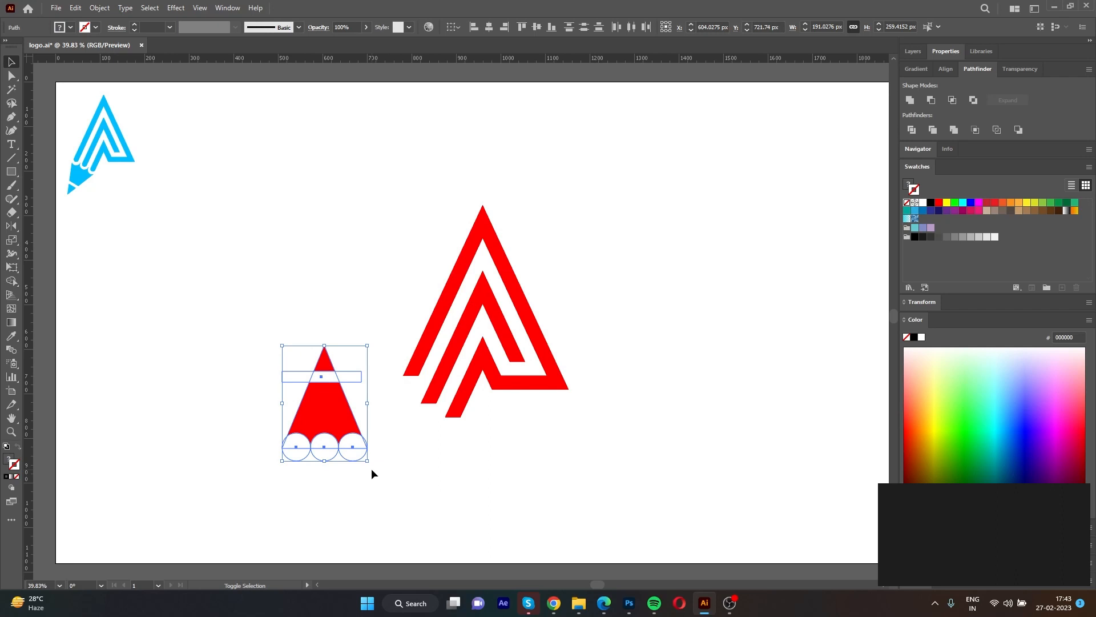
# Rotate the pencil-tip shapes to point diagonally down-left and align the three circles with the lower ends of the A's legs.
pyautogui.moveTo(372, 467); pyautogui.dragTo(339, 311)
pyautogui.moveTo(364, 387); pyautogui.dragTo(416, 407)
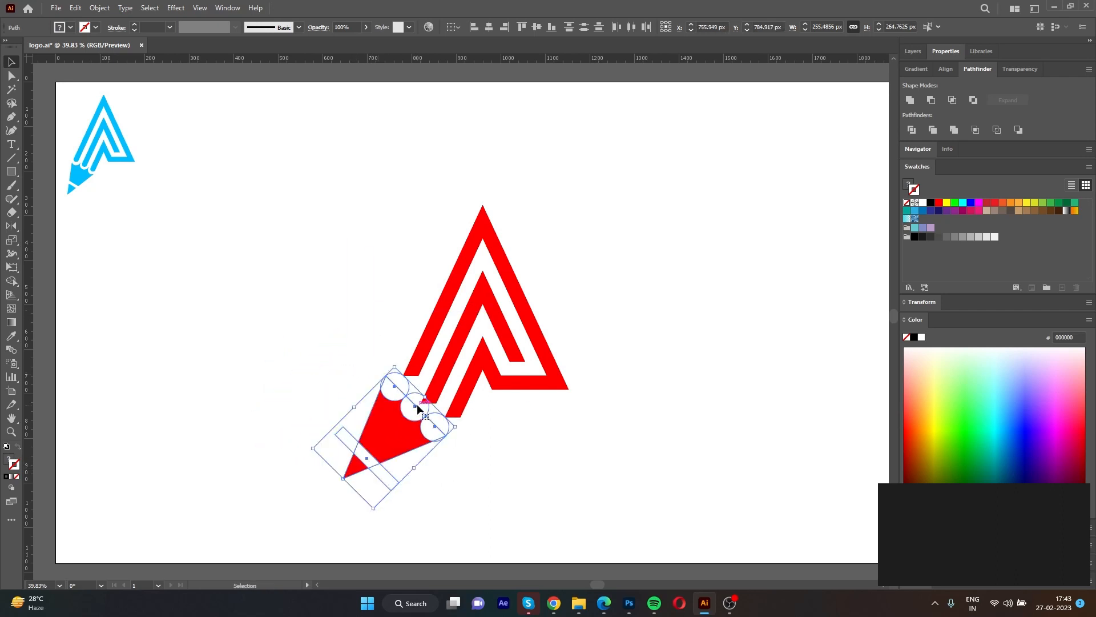
pyautogui.moveTo(462, 426); pyautogui.dragTo(468, 422)
pyautogui.moveTo(391, 438); pyautogui.dragTo(403, 434)
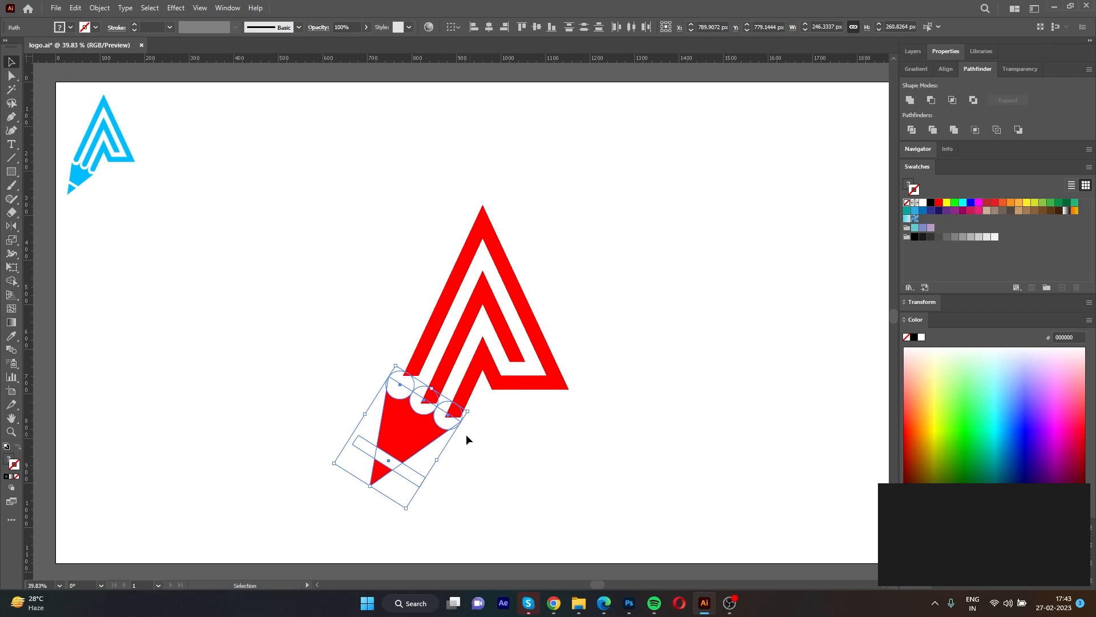
pyautogui.moveTo(416, 436); pyautogui.dragTo(417, 441)
pyautogui.moveTo(478, 406); pyautogui.dragTo(481, 408)
pyautogui.moveTo(412, 437); pyautogui.dragTo(415, 431)
# Divide the pencil-tip shapes with Pathfinder and delete all the white pieces to leave the scalloped body and separate tip.
pyautogui.click(912, 129)
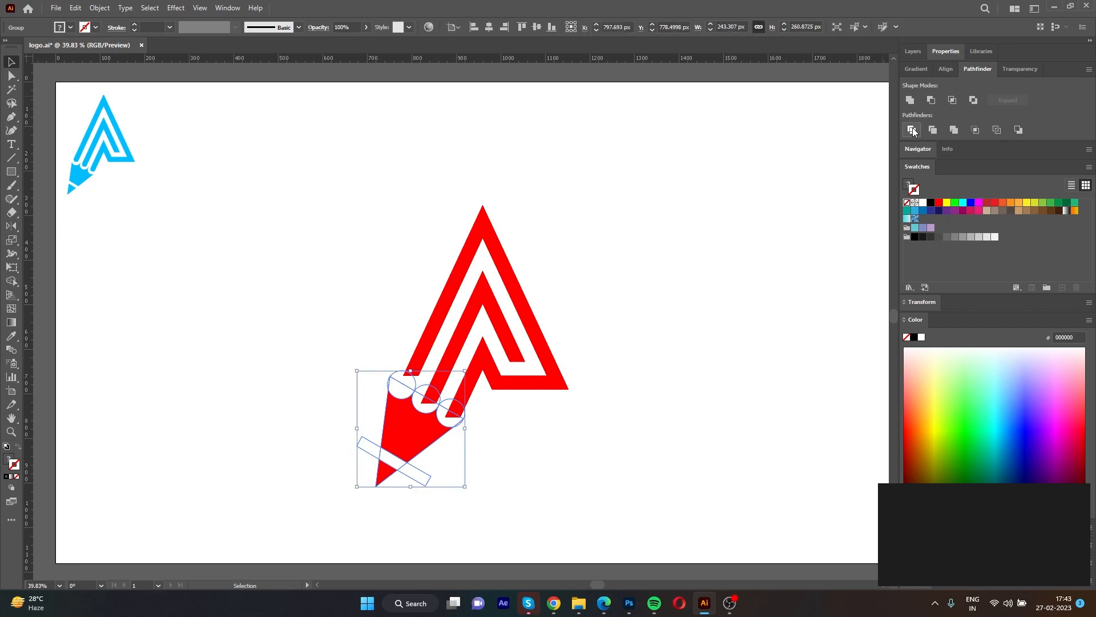
pyautogui.doubleClick(414, 425)
pyautogui.click(12, 91)
pyautogui.click(400, 384)
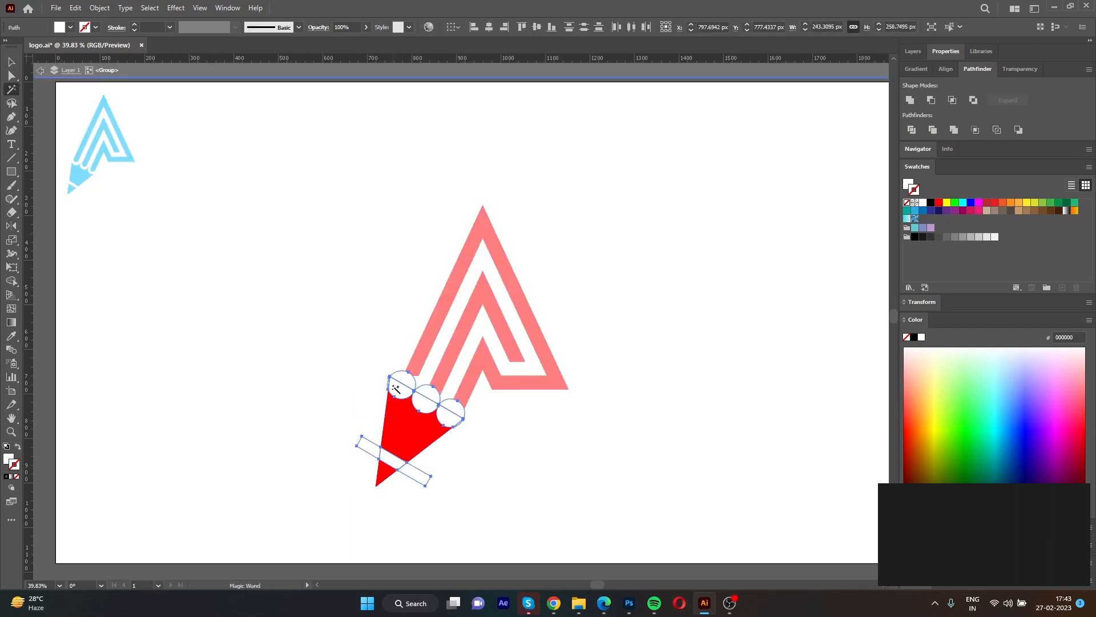
pyautogui.press('Delete')
pyautogui.press('a')
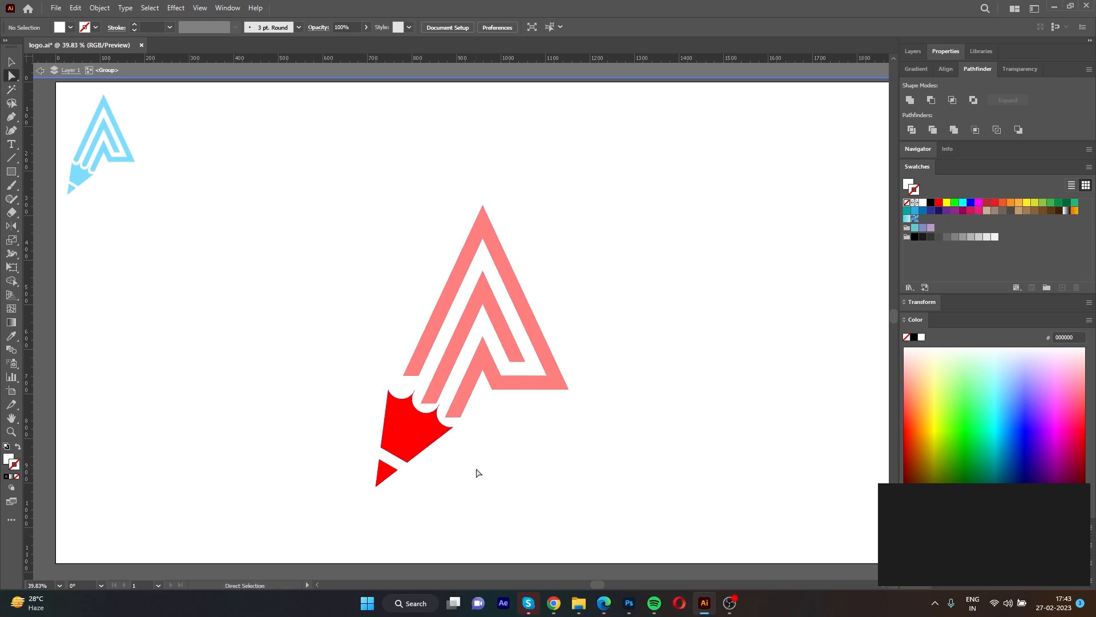
pyautogui.doubleClick(479, 473)
# Simplify the path of the outer A stroke to clean up its extra anchor points.
pyautogui.click(404, 447)
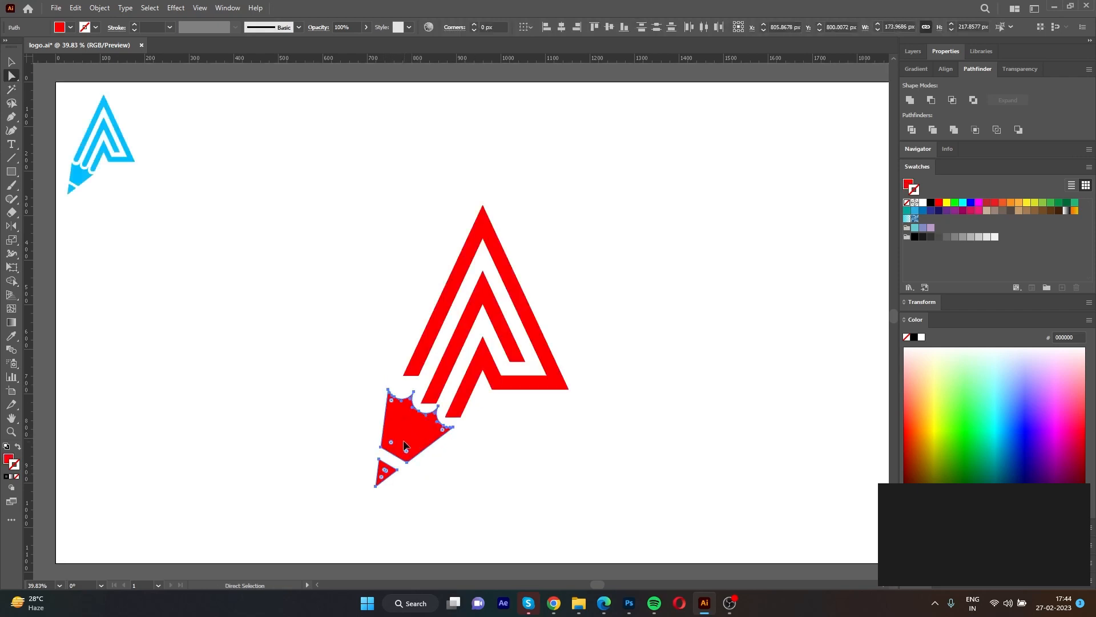
pyautogui.click(464, 408)
pyautogui.rightClick(462, 408)
pyautogui.click(499, 264)
pyautogui.rightClick(438, 394)
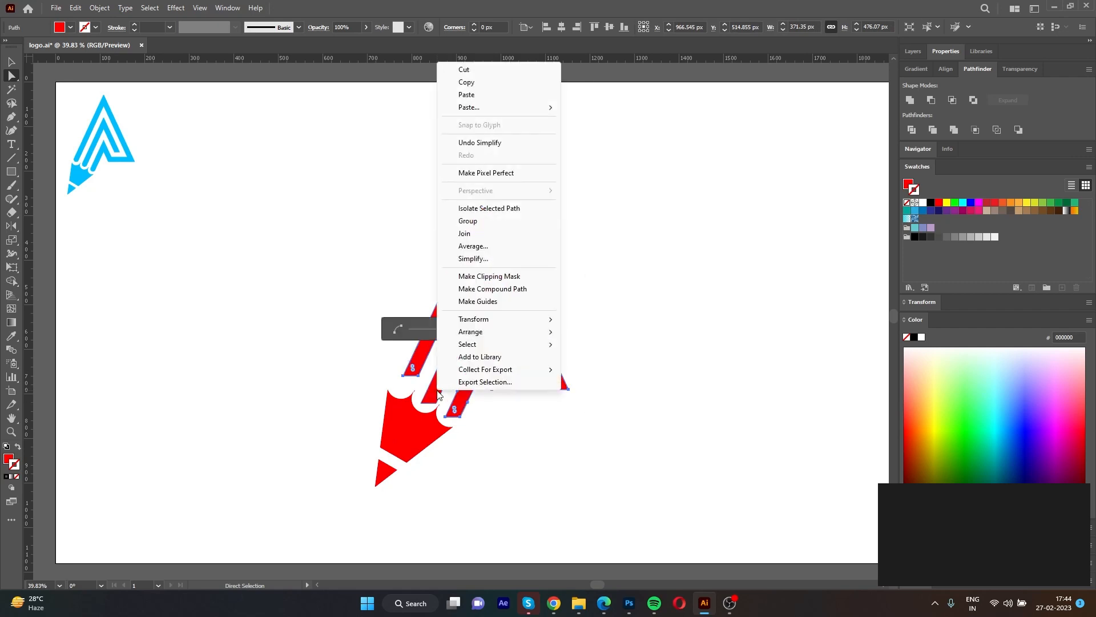
pyautogui.rightClick(430, 384)
pyautogui.click(473, 257)
pyautogui.rightClick(425, 371)
pyautogui.click(459, 224)
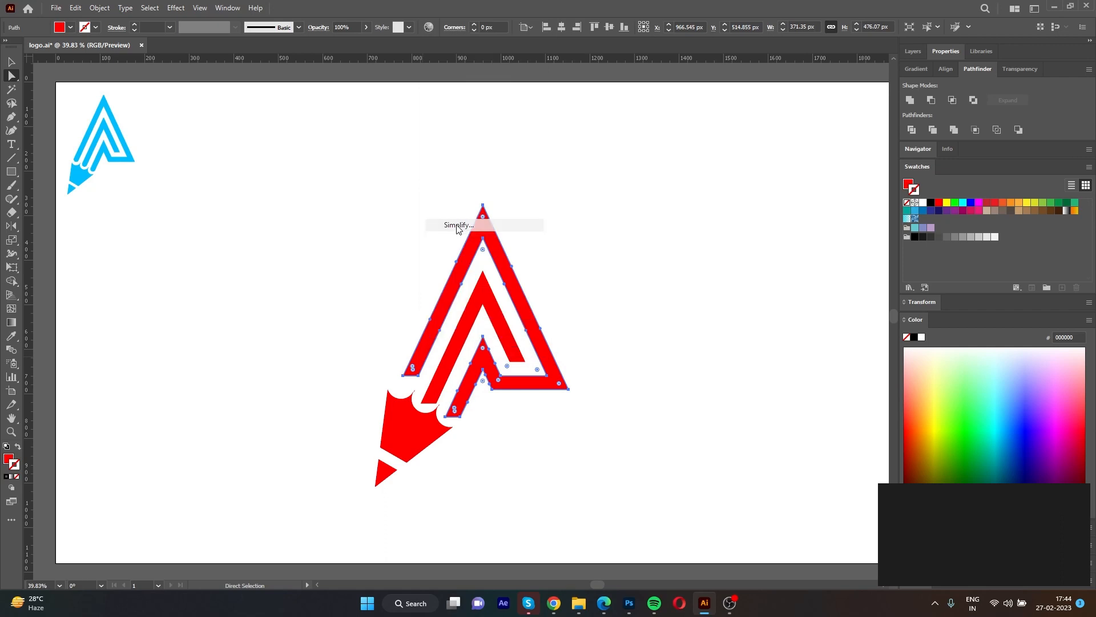
# Fully round the lower ends of the A's three diagonal legs, using a radius of about 15.6 px on the lowest leg.
pyautogui.click(456, 410)
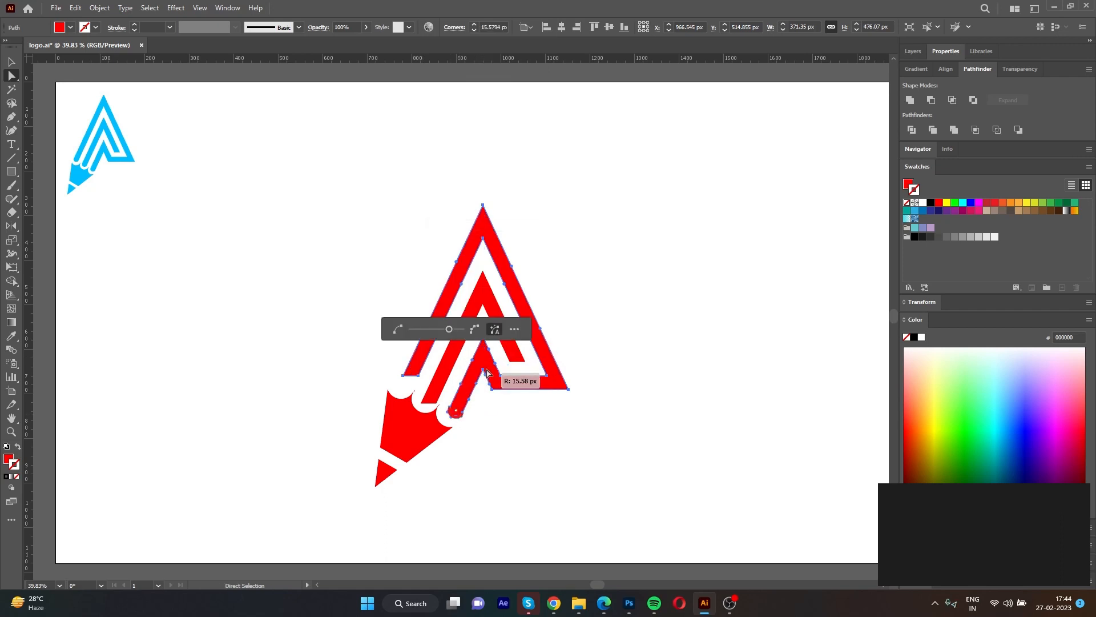
pyautogui.click(432, 398)
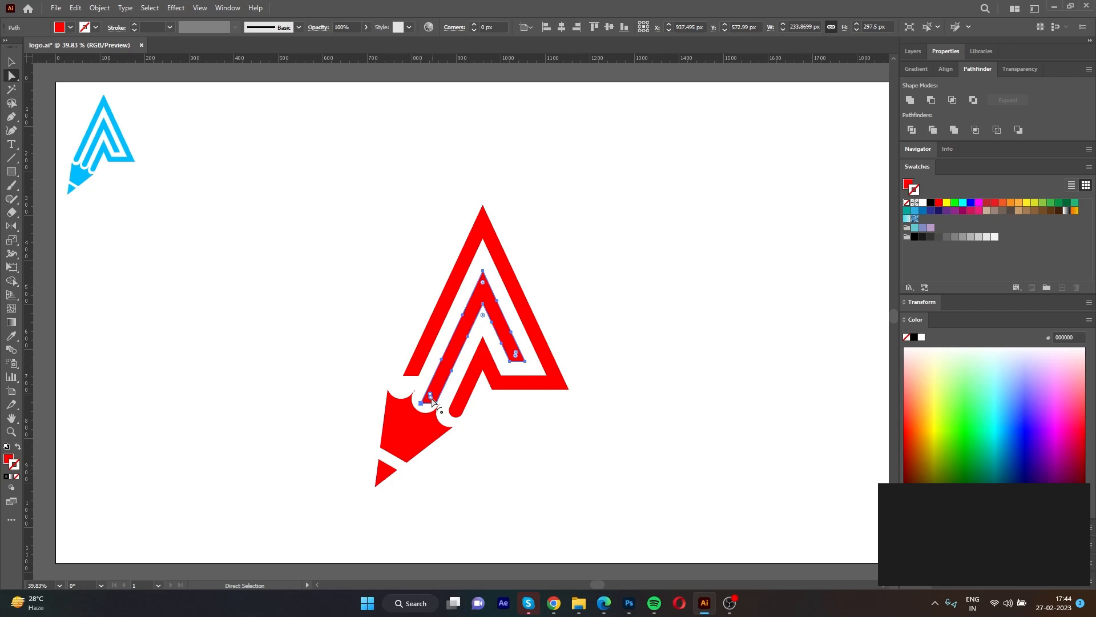
pyautogui.click(415, 371)
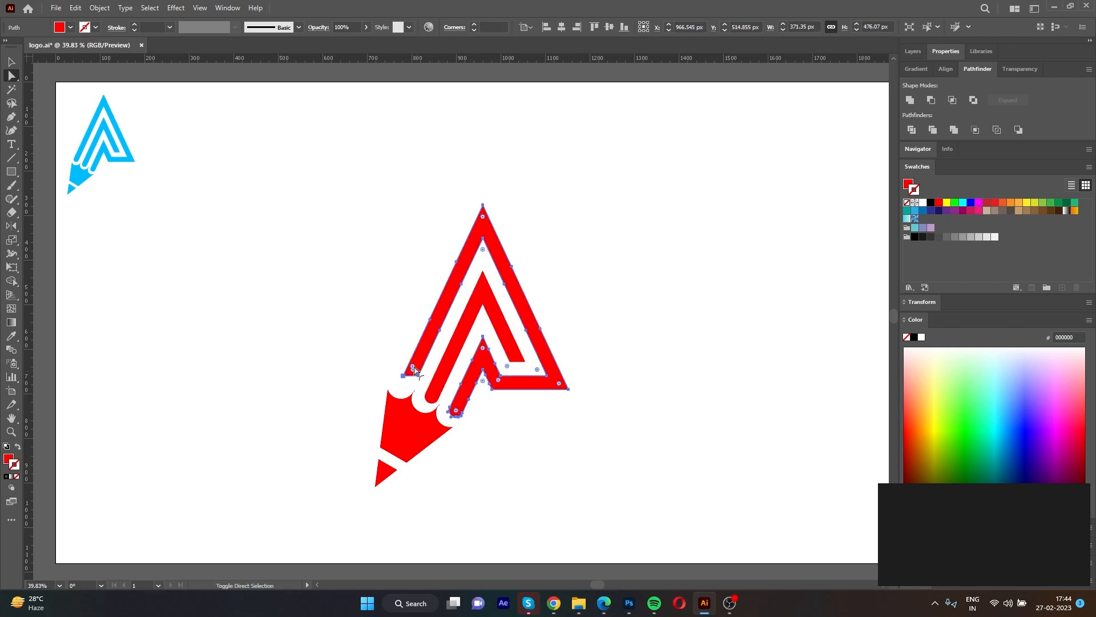
pyautogui.click(467, 432)
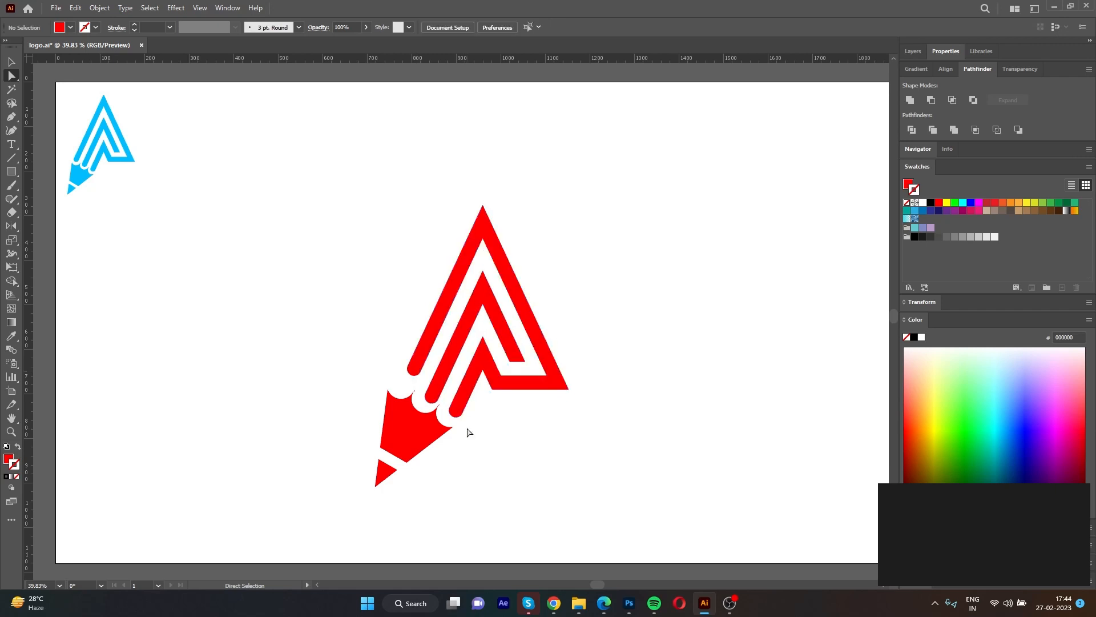
# Move the pencil tip slightly up and right so its scallops sit evenly around the rounded leg ends.
pyautogui.scroll(5, 439, 427)
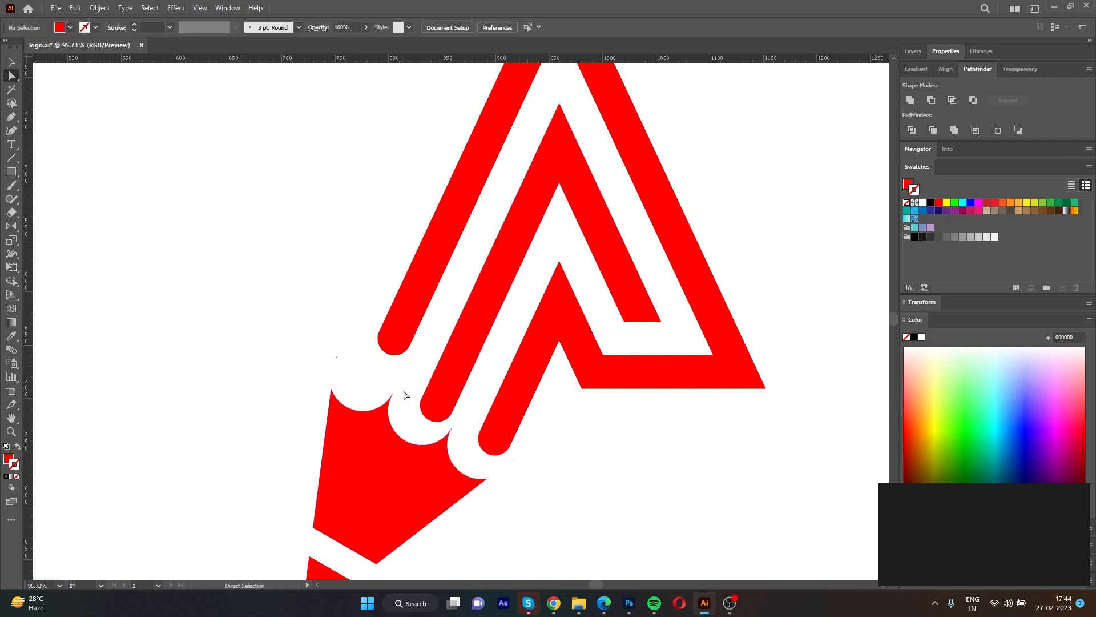
pyautogui.press('v')
pyautogui.moveTo(395, 477); pyautogui.dragTo(407, 471)
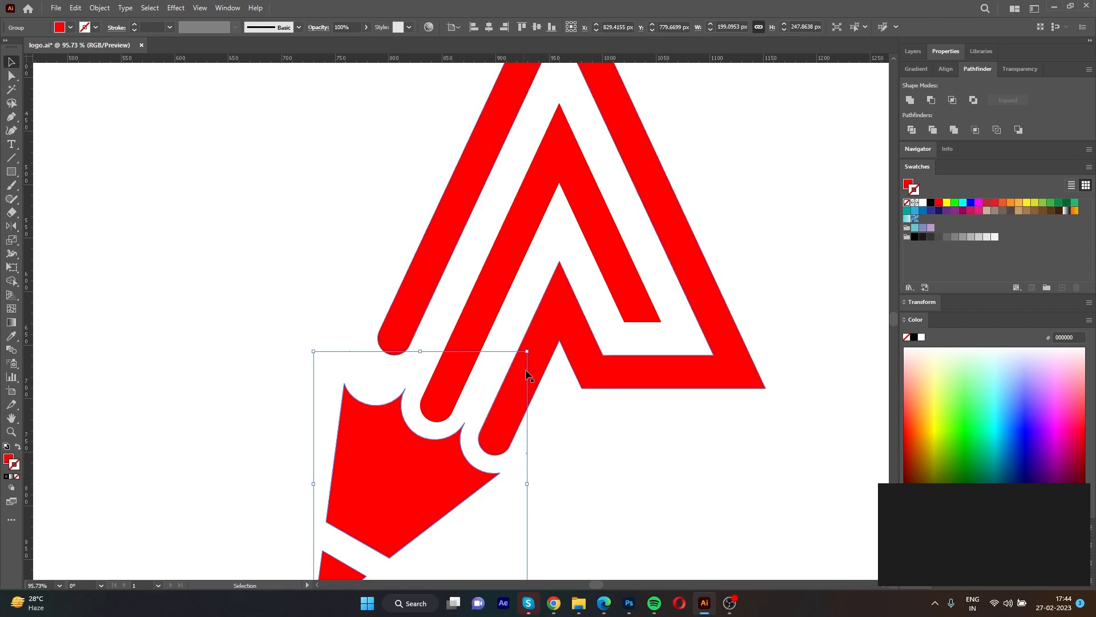
pyautogui.moveTo(534, 347); pyautogui.dragTo(535, 347)
# Extend the rounded end of the outermost left leg diagonally down into its scallop, matching the gap of the other legs.
pyautogui.press('a')
pyautogui.click(413, 364)
pyautogui.moveTo(420, 359)
pyautogui.mouseDown()
pyautogui.moveTo(360, 303)
pyautogui.moveTo(407, 345)
pyautogui.moveTo(393, 378)
pyautogui.mouseUp()
pyautogui.press('v')
pyautogui.click(447, 501)
pyautogui.click(521, 434)
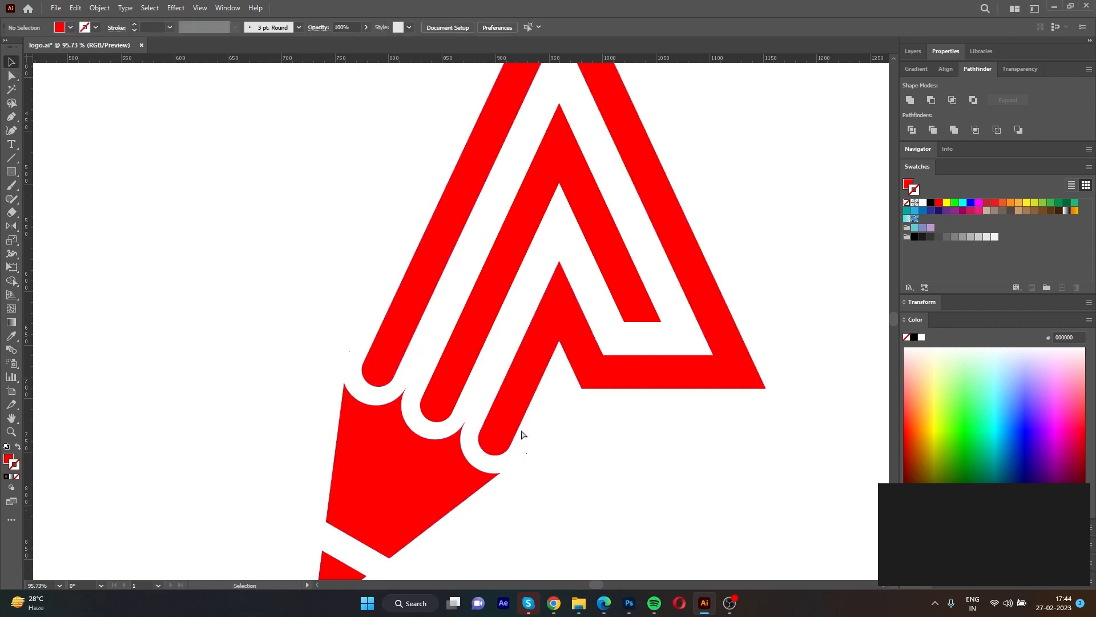
# Recolour the whole pencil-A logo with the blue fill 29ABE2 and no stroke.
pyautogui.scroll(-5, 521, 434)
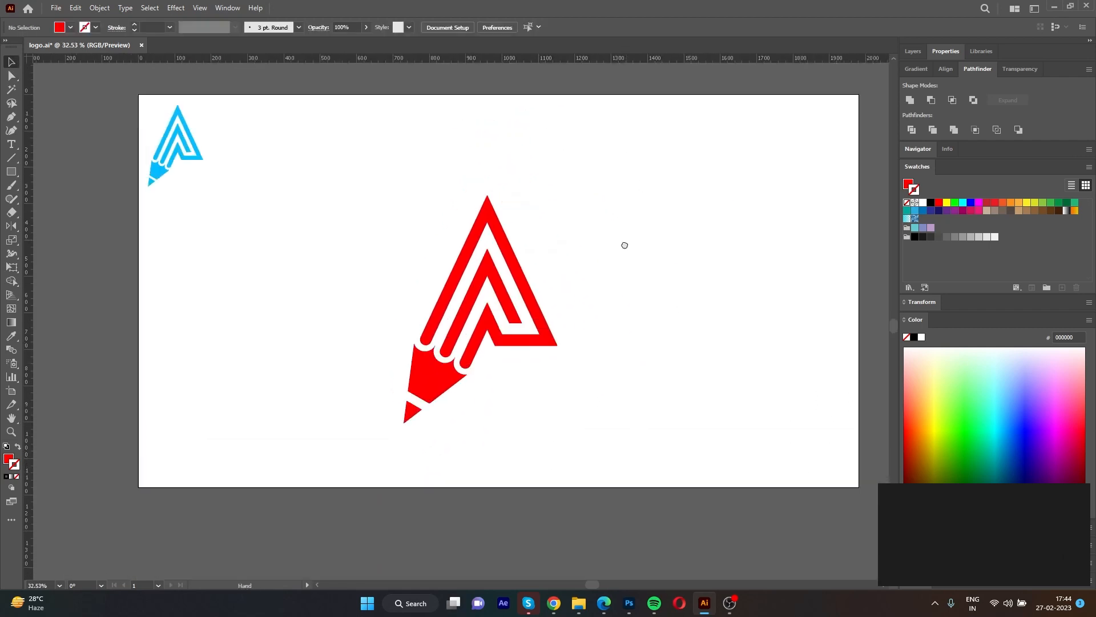
pyautogui.moveTo(625, 245); pyautogui.dragTo(611, 261)
pyautogui.moveTo(590, 446); pyautogui.dragTo(409, 216)
pyautogui.moveTo(393, 447); pyautogui.dragTo(395, 443)
pyautogui.scroll(1, 644, 314)
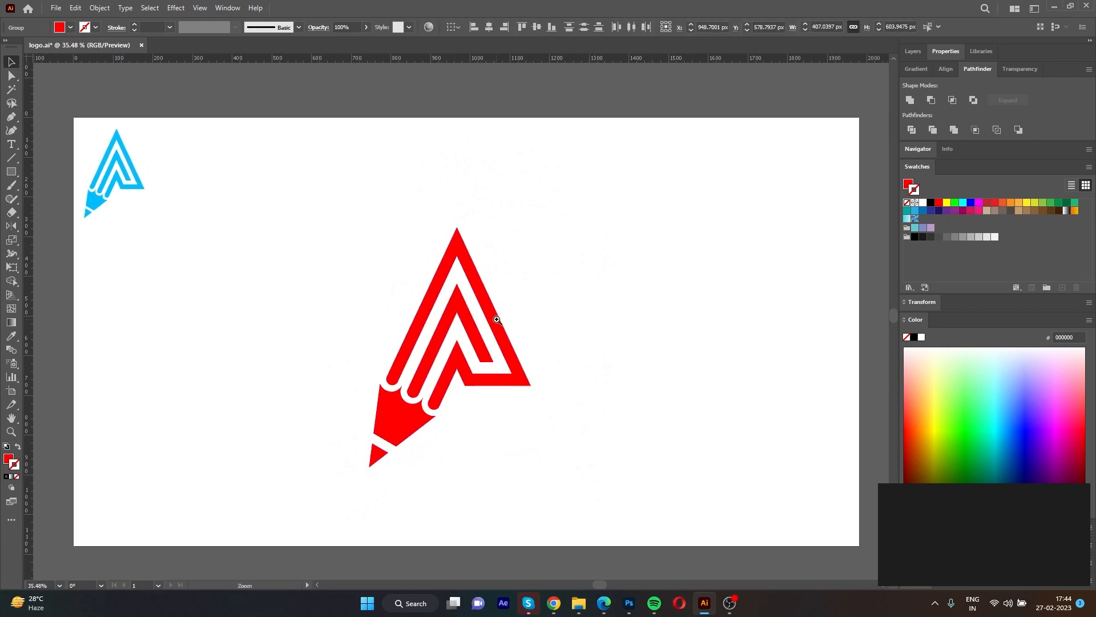
pyautogui.press('x')
pyautogui.click(915, 211)
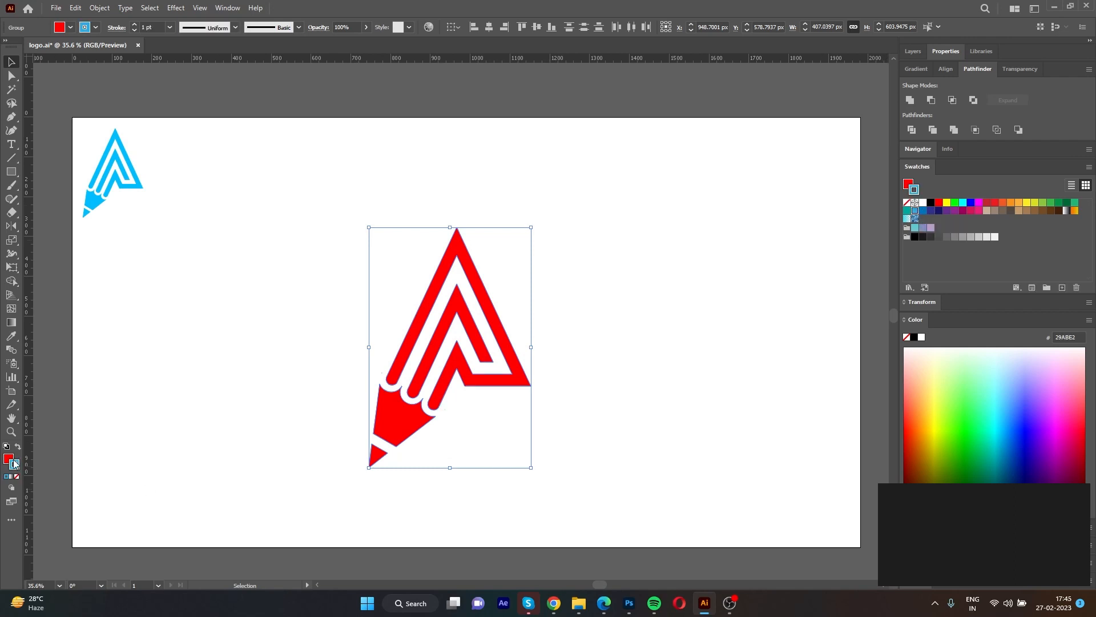
pyautogui.click(17, 446)
pyautogui.click(16, 476)
pyautogui.click(225, 467)
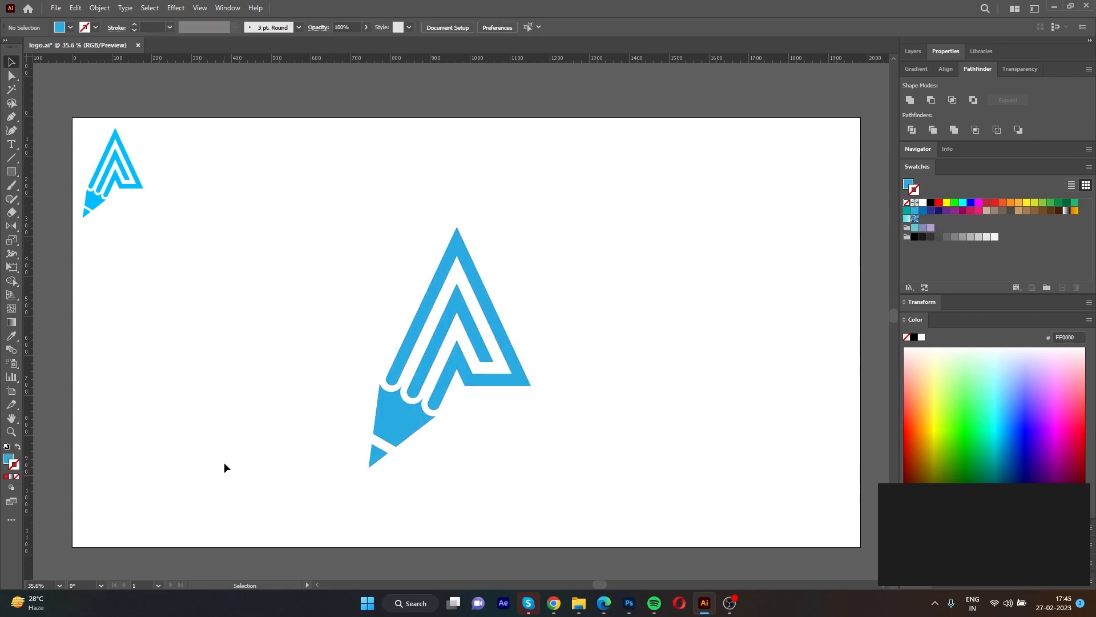